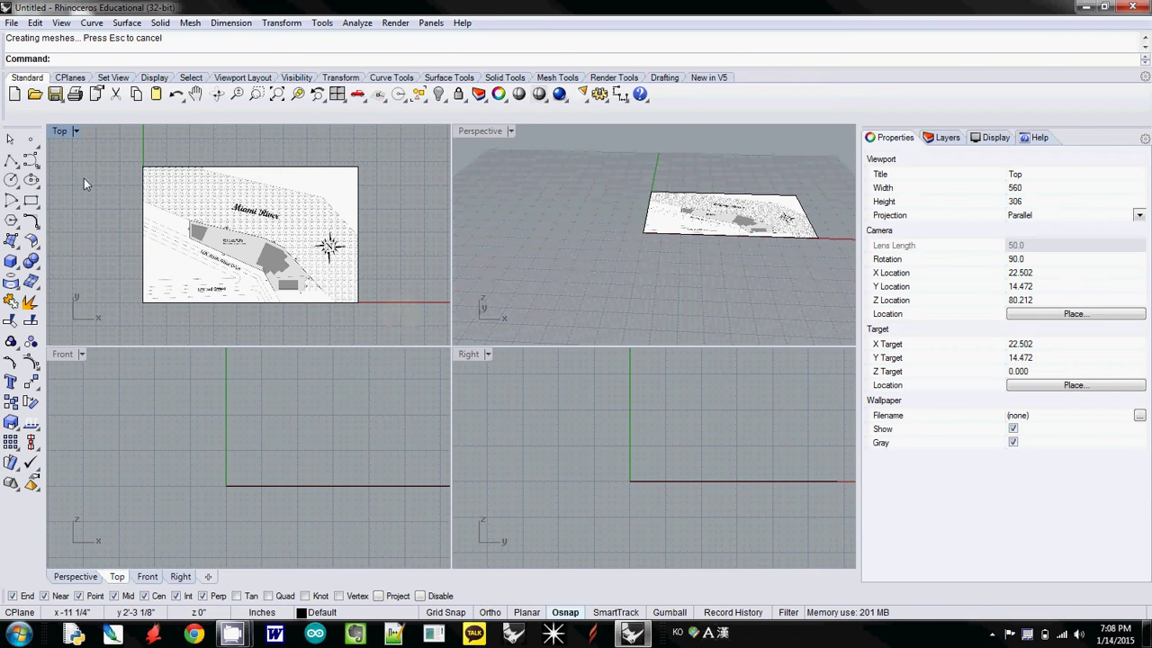
- Maximize the Top viewport and zoom in on the site plan's lot
double_click(59, 132)
scroll(430, 329, "down", 3)
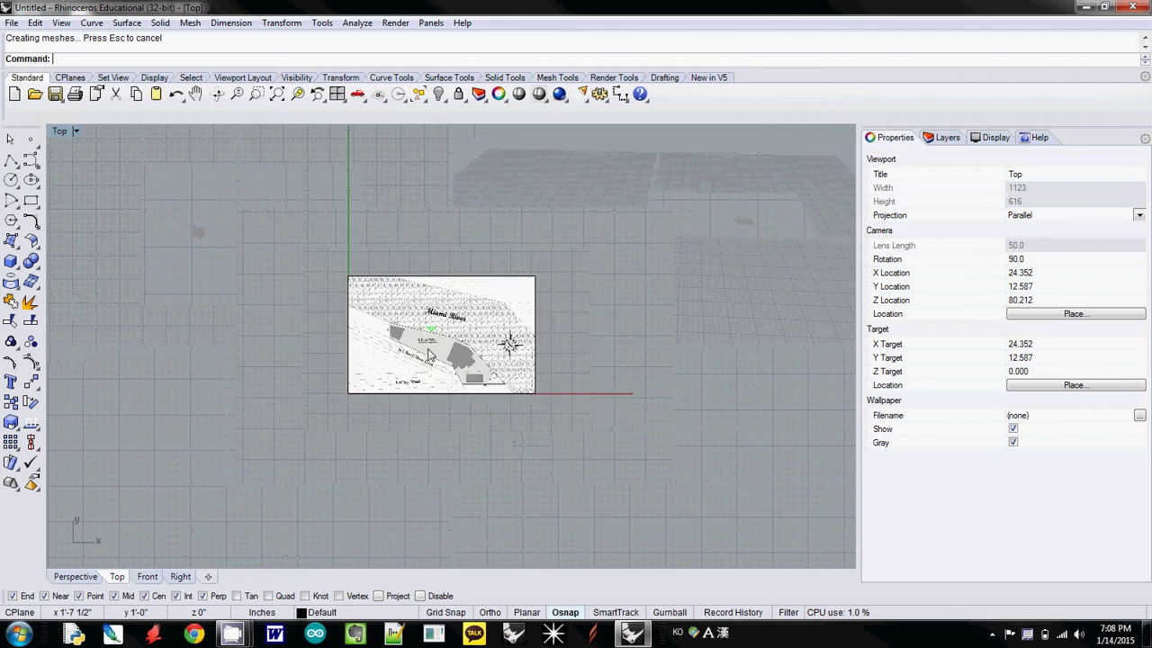
scroll(430, 328, "up", 3)
scroll(430, 328, "up", 3)
scroll(430, 325, "down", 4)
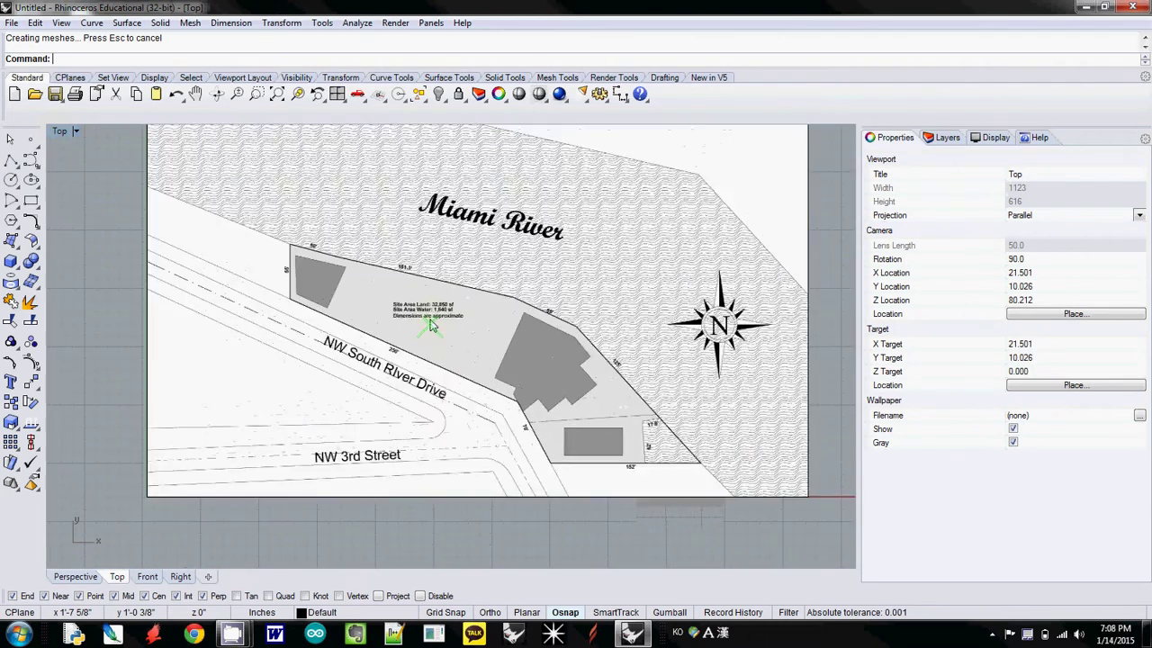
scroll(486, 308, "up", 3)
- Undo an accidental move of the site map image, then pan the view slightly
left_click(486, 308)
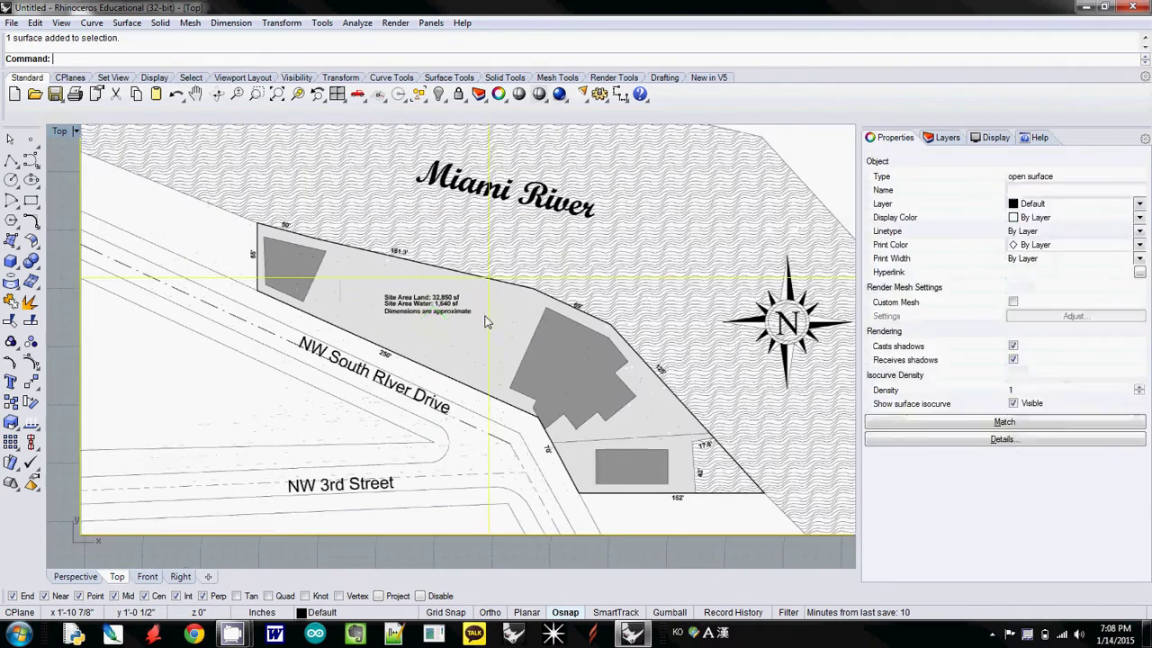
left_click_drag(486, 308, 454, 330)
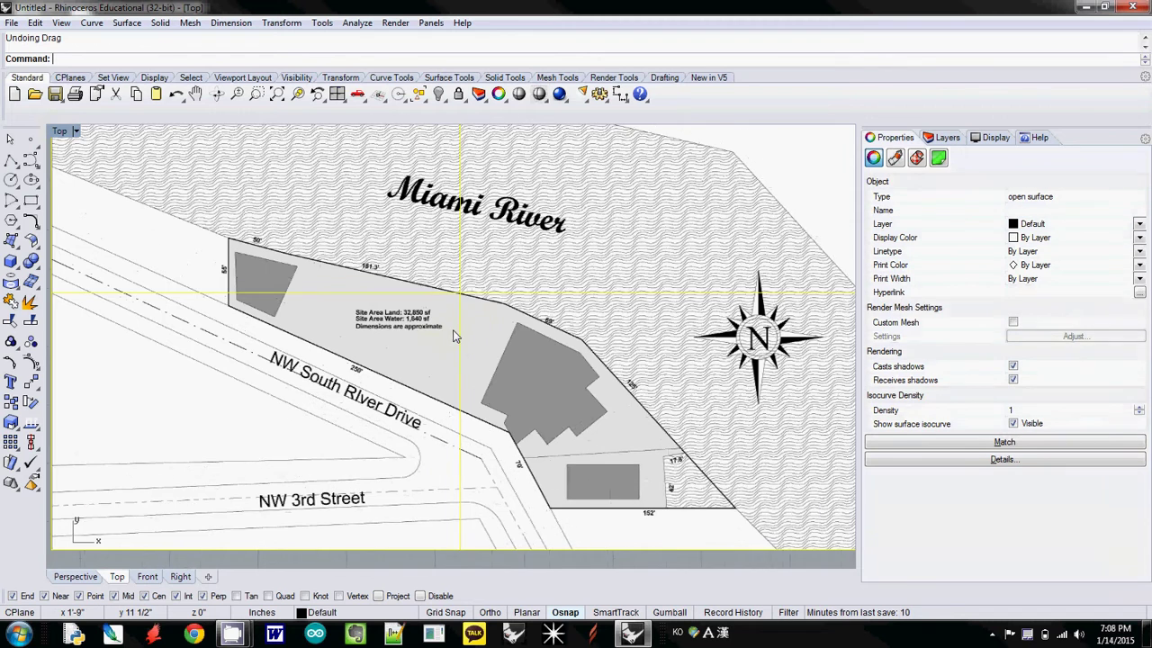
key("ctrl+z")
mouse_move(437, 353)
right_mouse_down()
mouse_move(415, 338)
mouse_move(432, 337)
mouse_move(419, 351)
mouse_move(441, 356)
right_mouse_up()
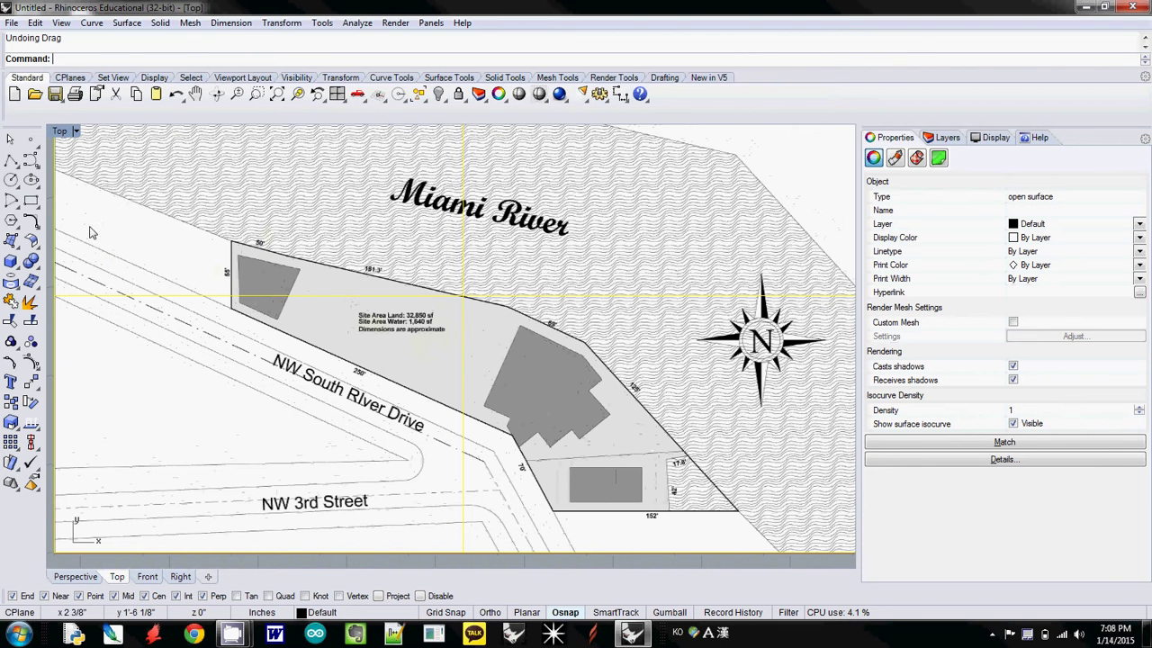
- Draw a polyline around every lot corner, closing it back at the upper-left corner
left_click(11, 161)
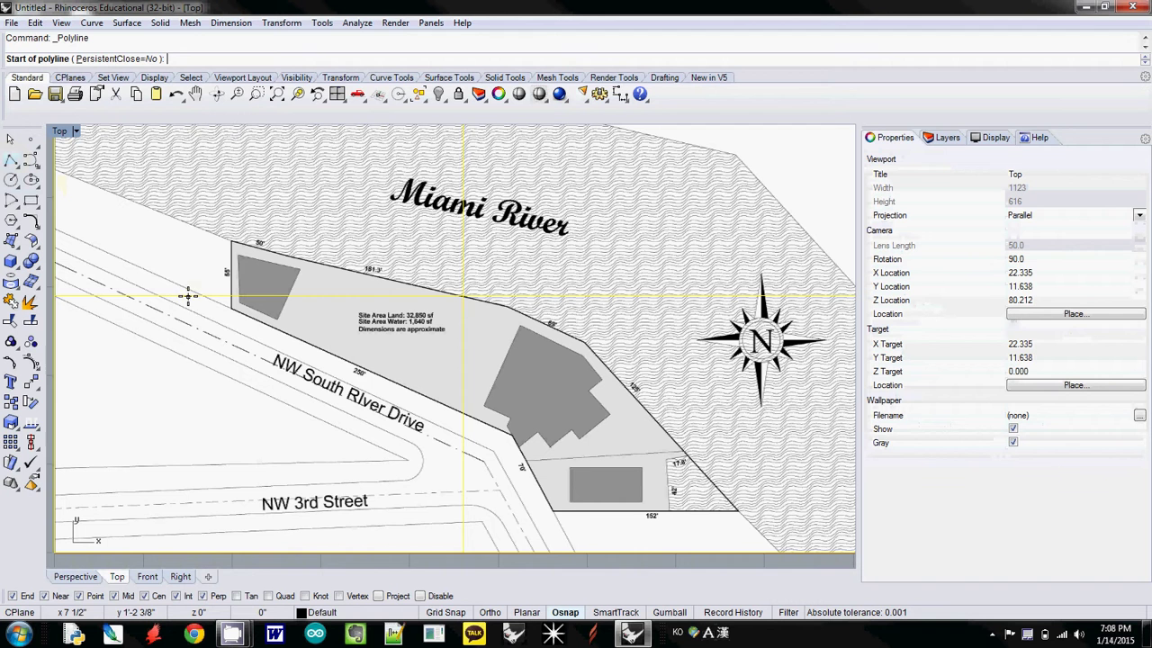
left_click(232, 241)
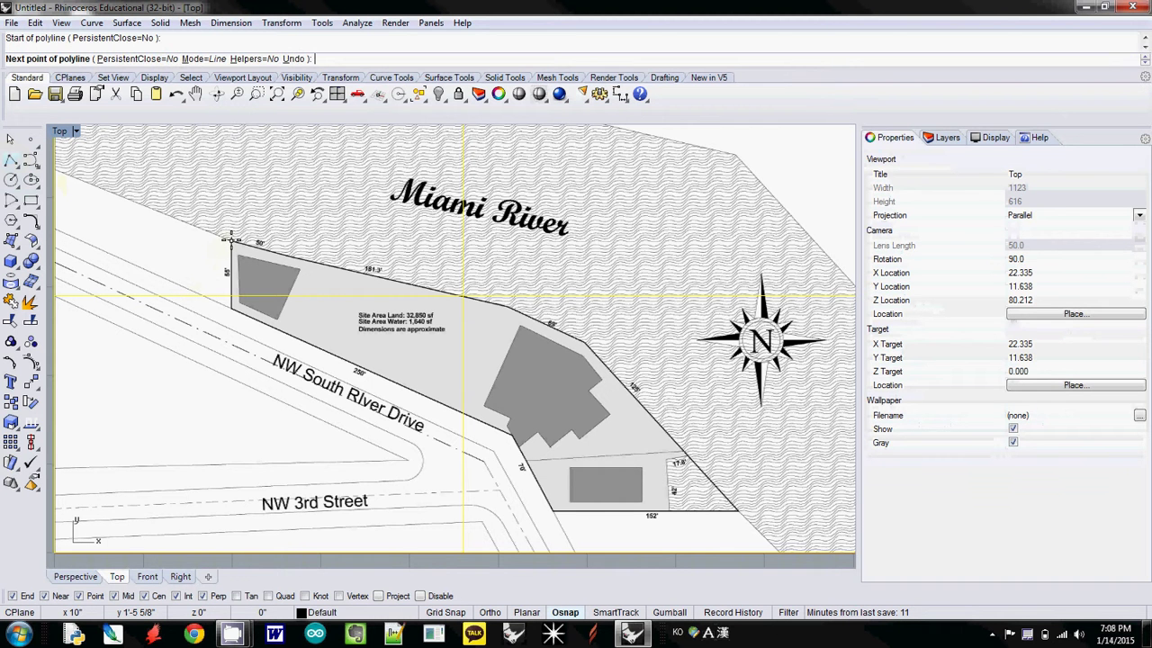
left_click(231, 310)
left_click(511, 437)
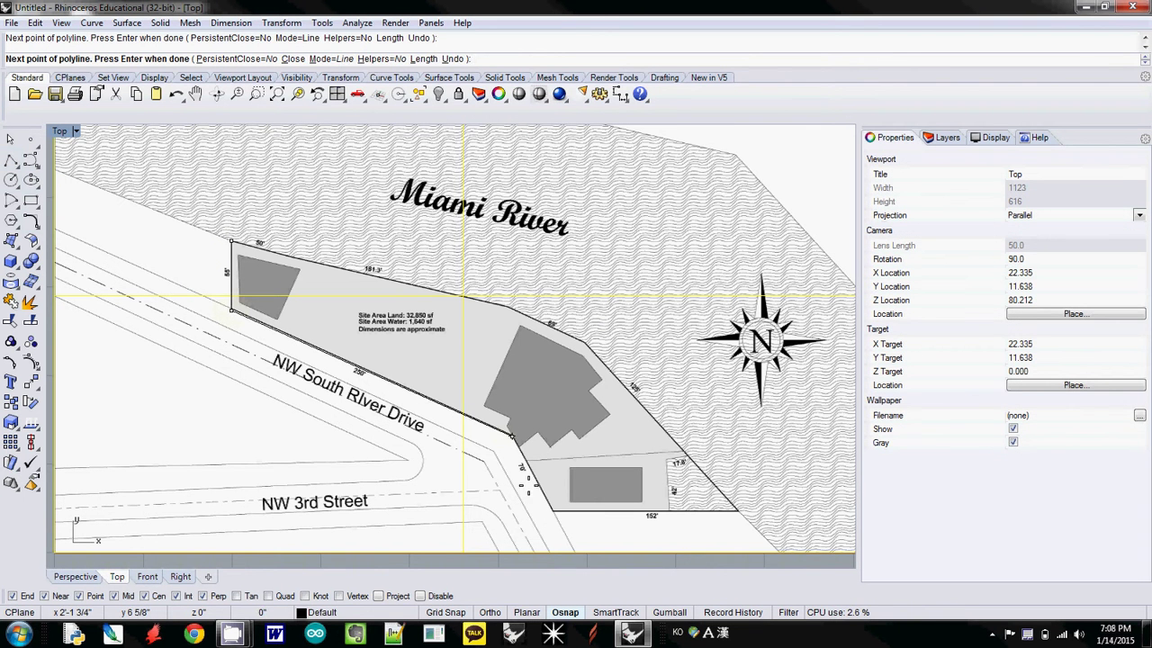
left_click(551, 512)
left_click(551, 512)
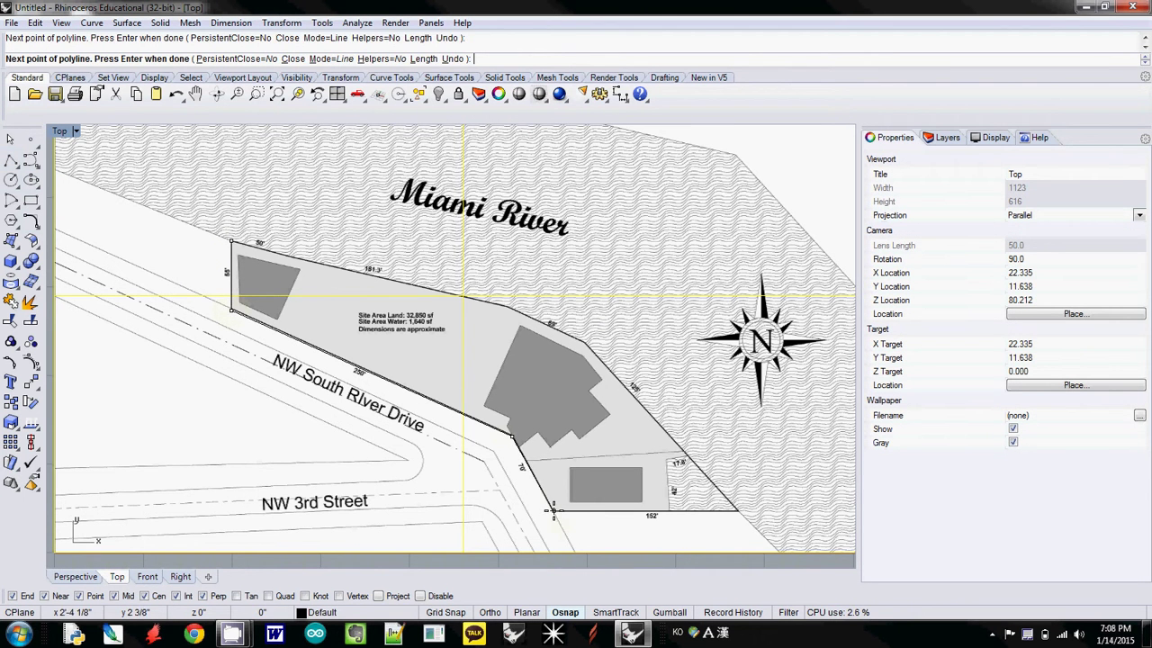
left_click(738, 511)
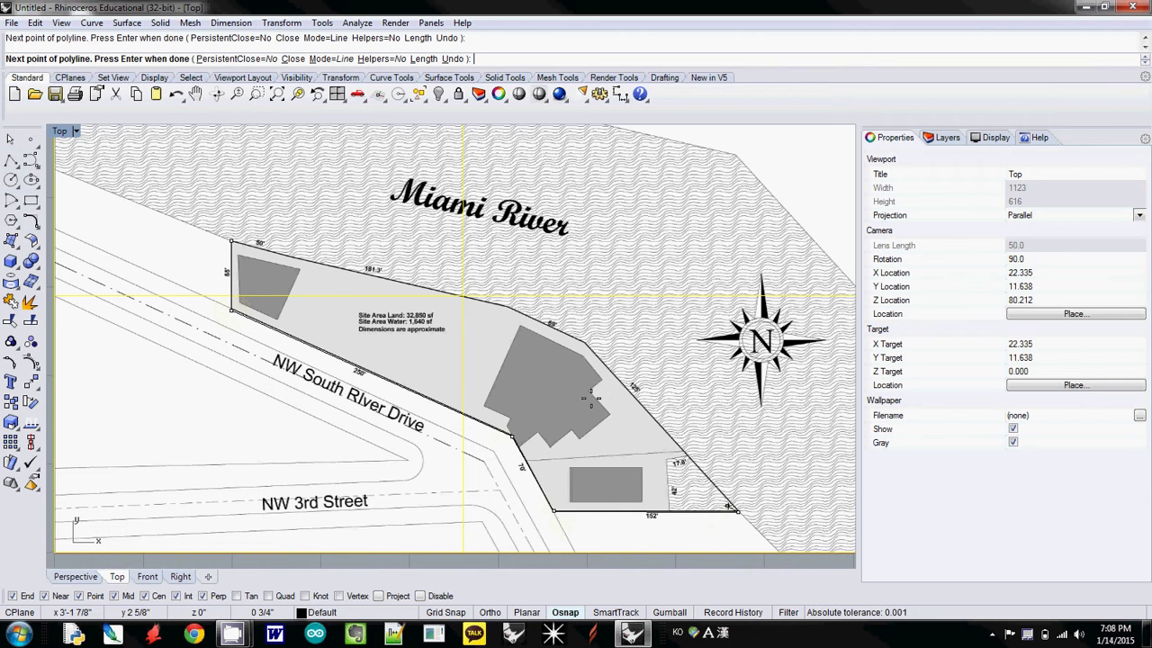
left_click(584, 344)
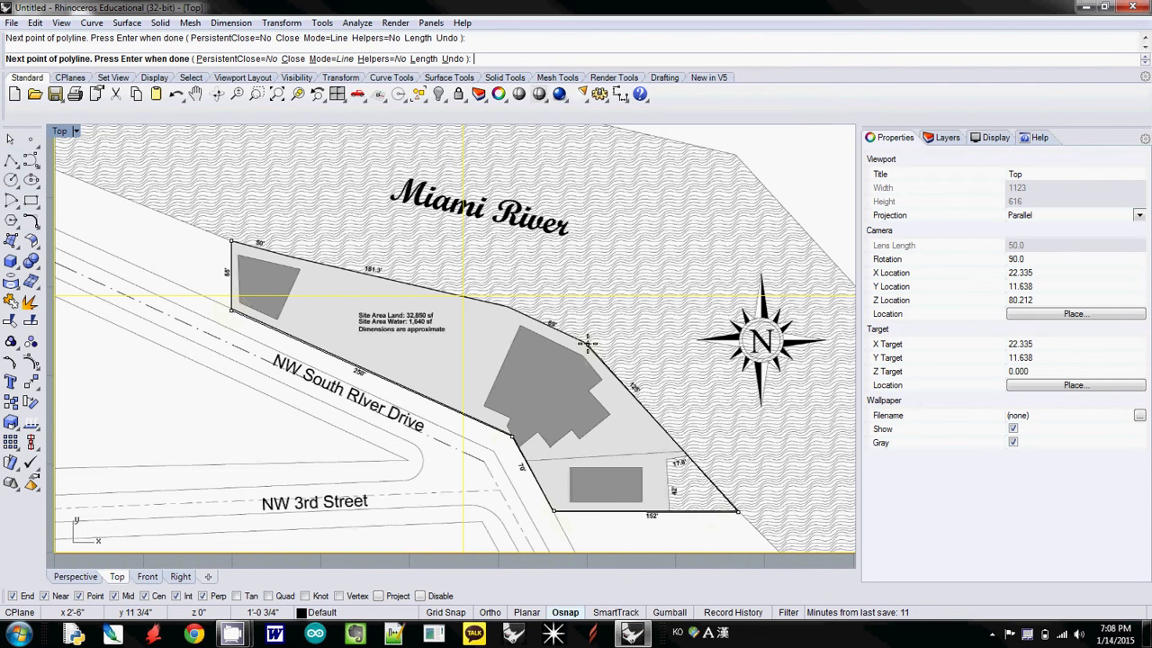
left_click(509, 306)
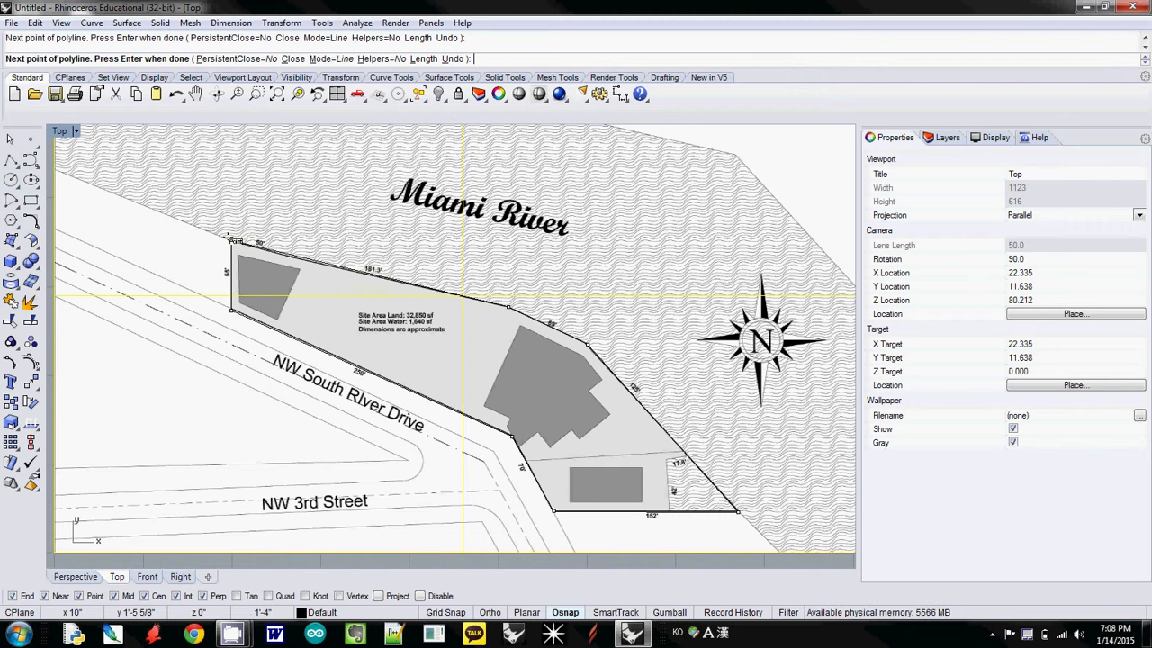
left_click(232, 241)
left_click(444, 362)
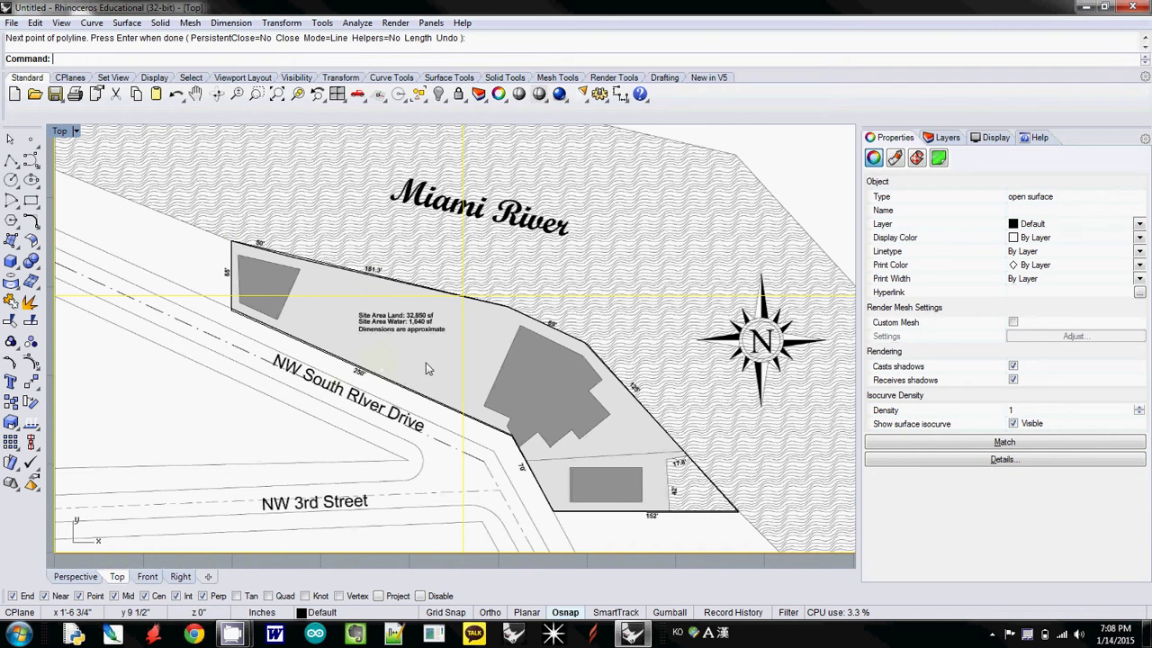
- Dimension the street edge from the lot's left corner to its far corner, reading 17.34
left_click(230, 23)
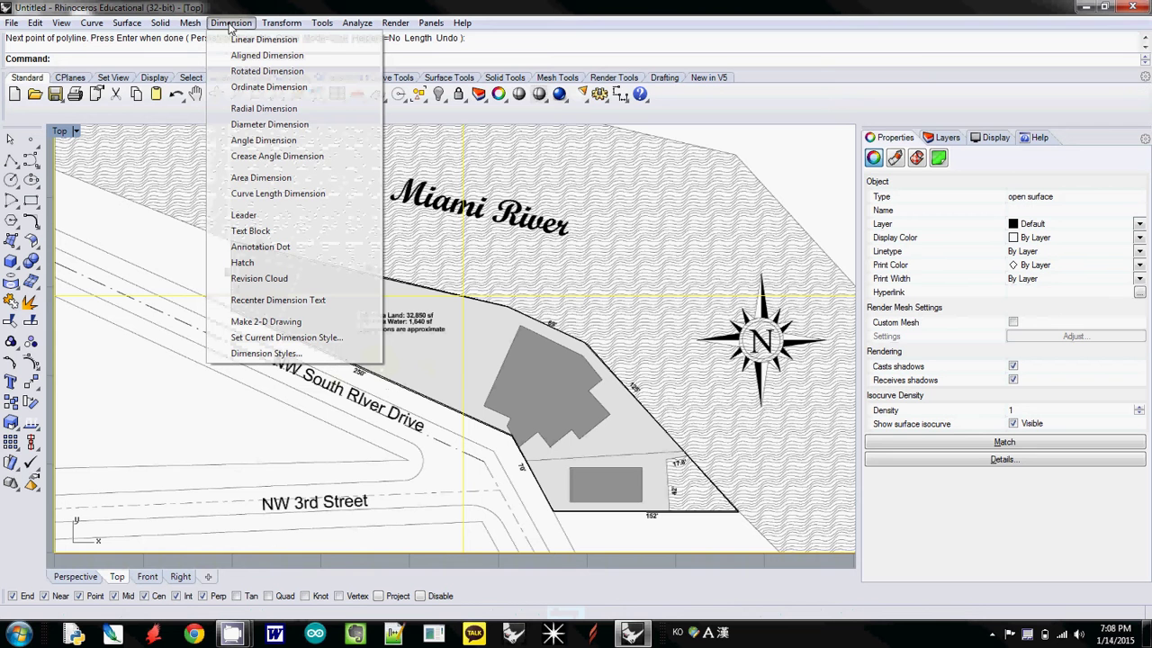
left_click(268, 56)
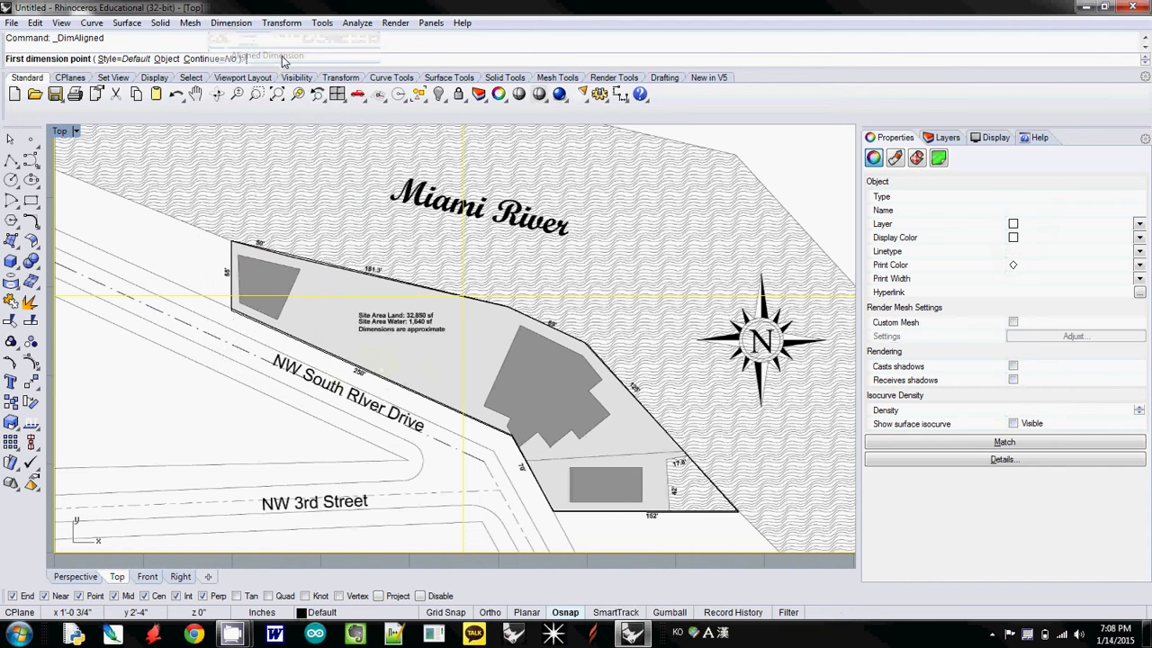
left_click(231, 310)
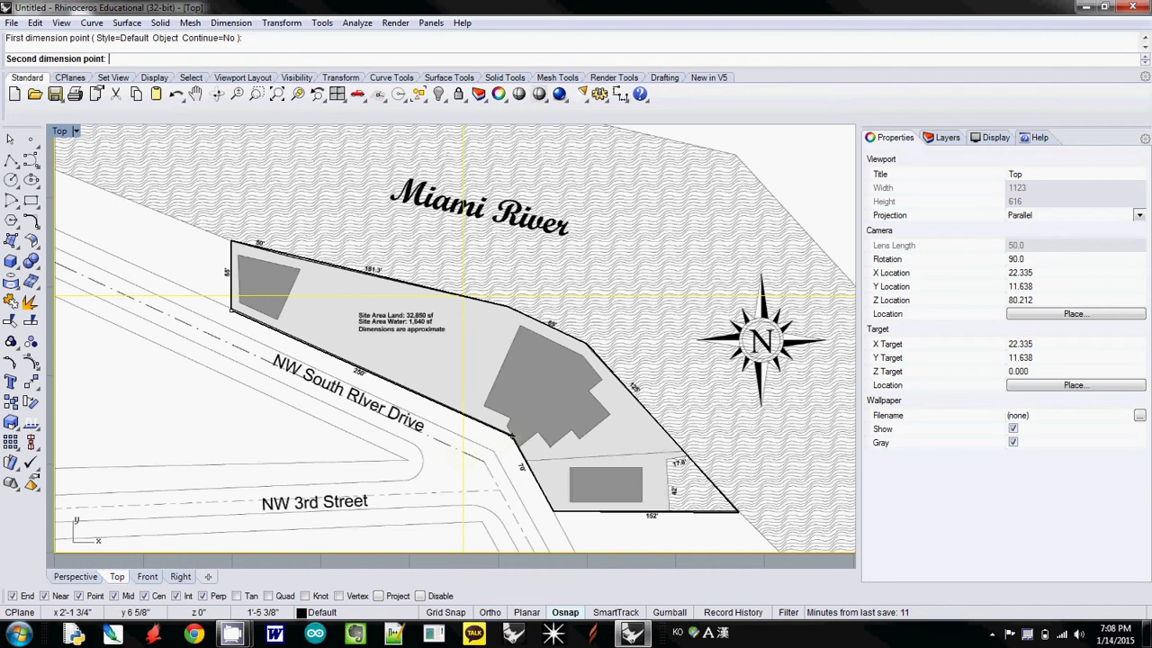
left_click(514, 438)
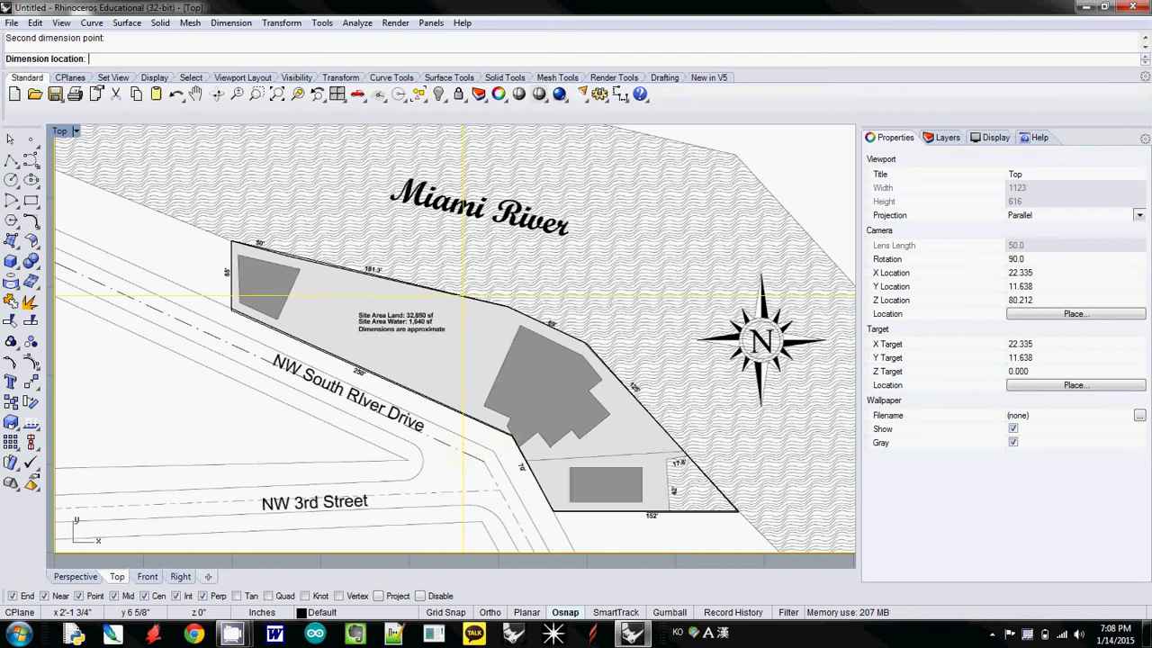
left_click(432, 504)
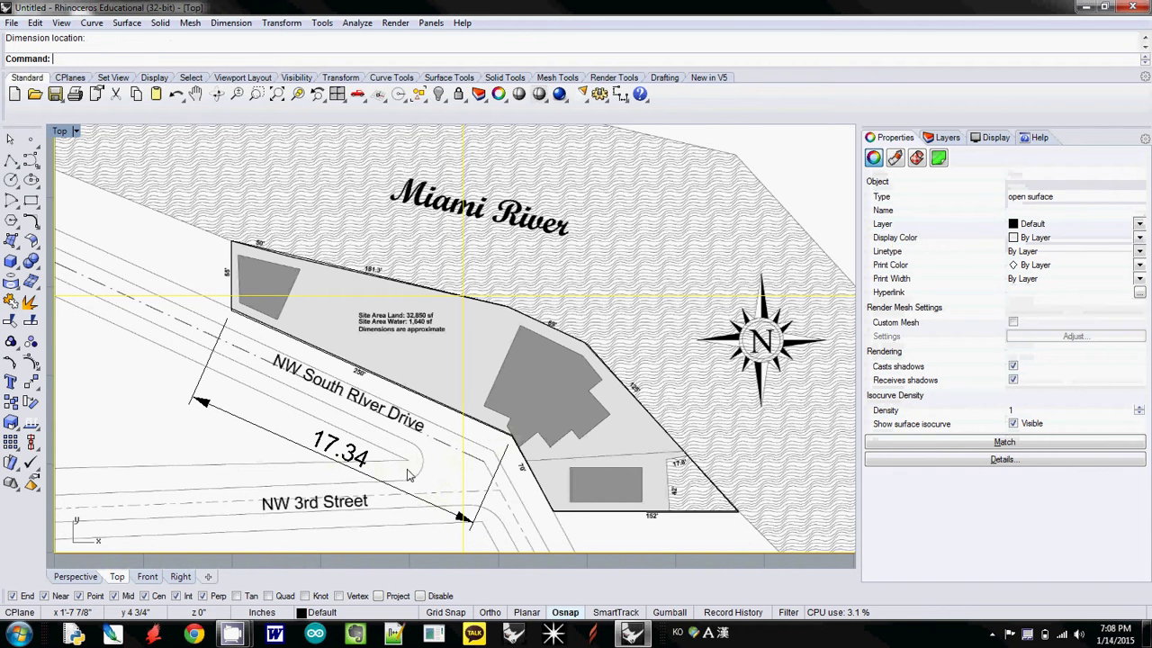
- Zoom around the map, cancel an overlapping-object pick, and bring up the Start menu
scroll(407, 474, "down", 3)
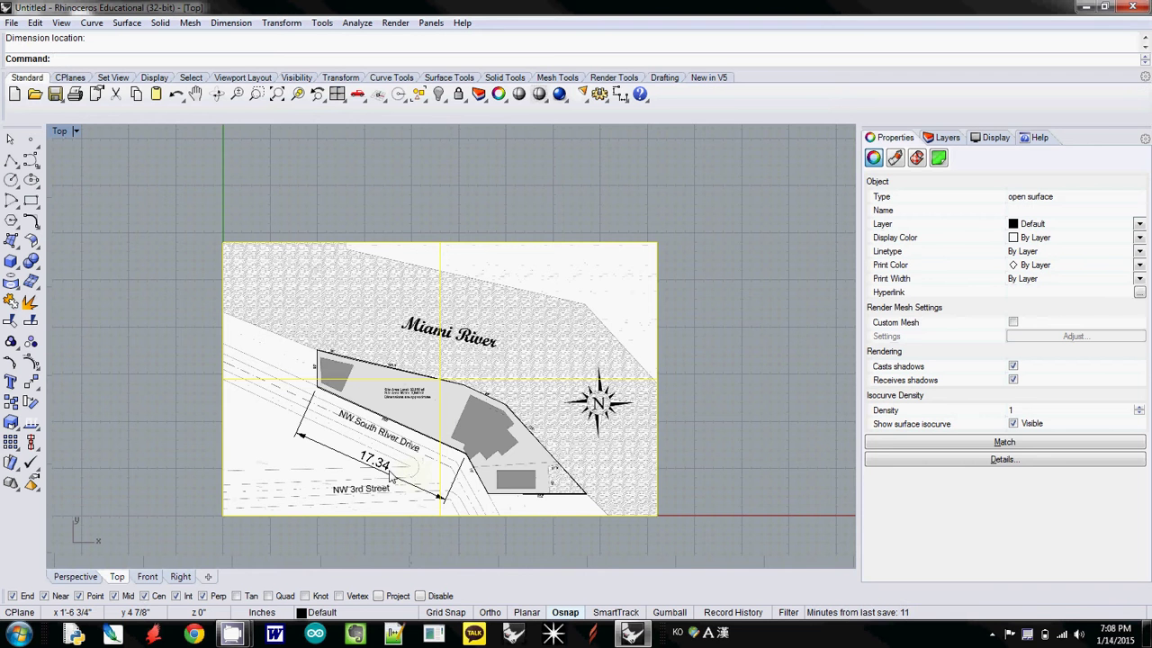
left_click(372, 463)
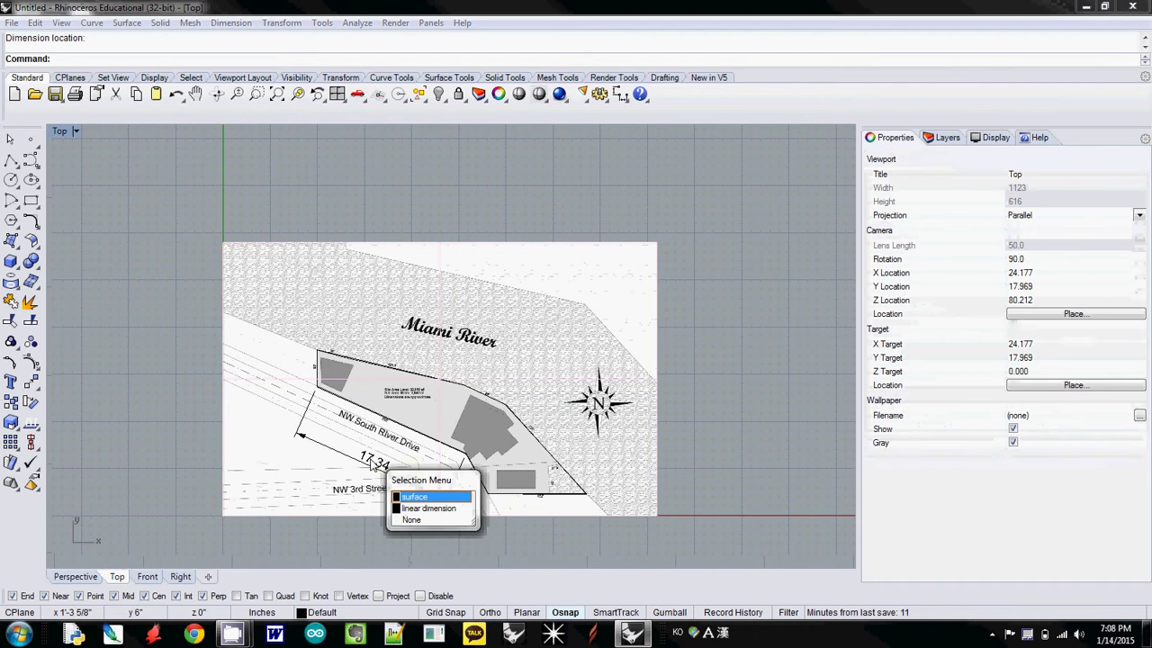
left_click(138, 415)
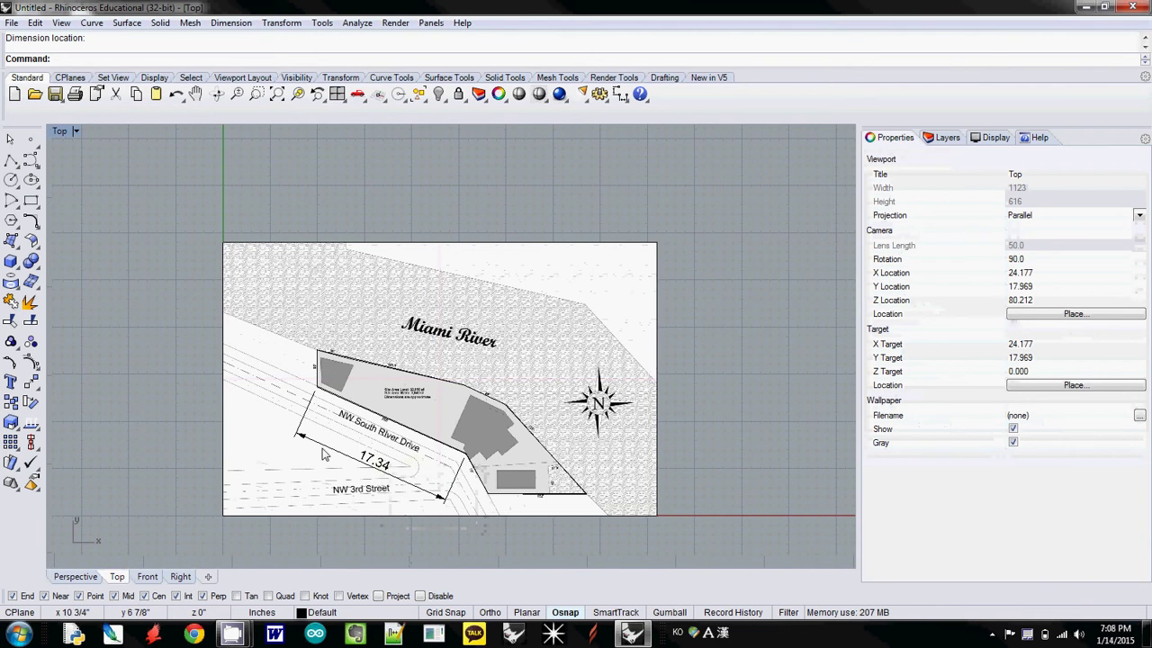
scroll(385, 436, "up", 3)
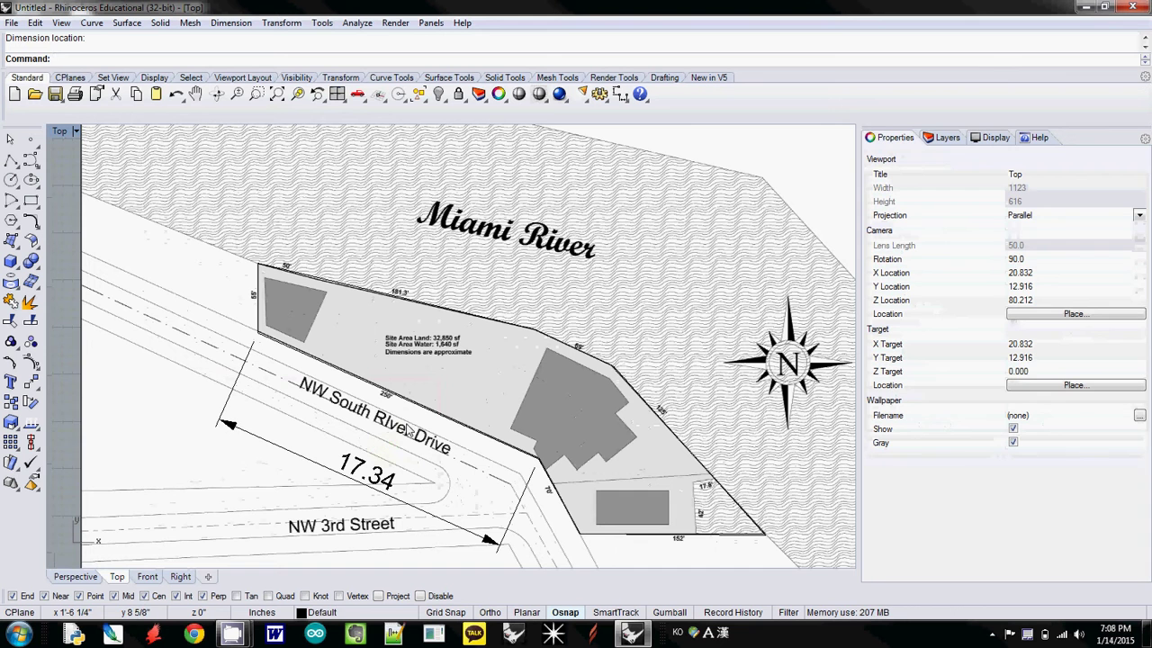
left_click(20, 633)
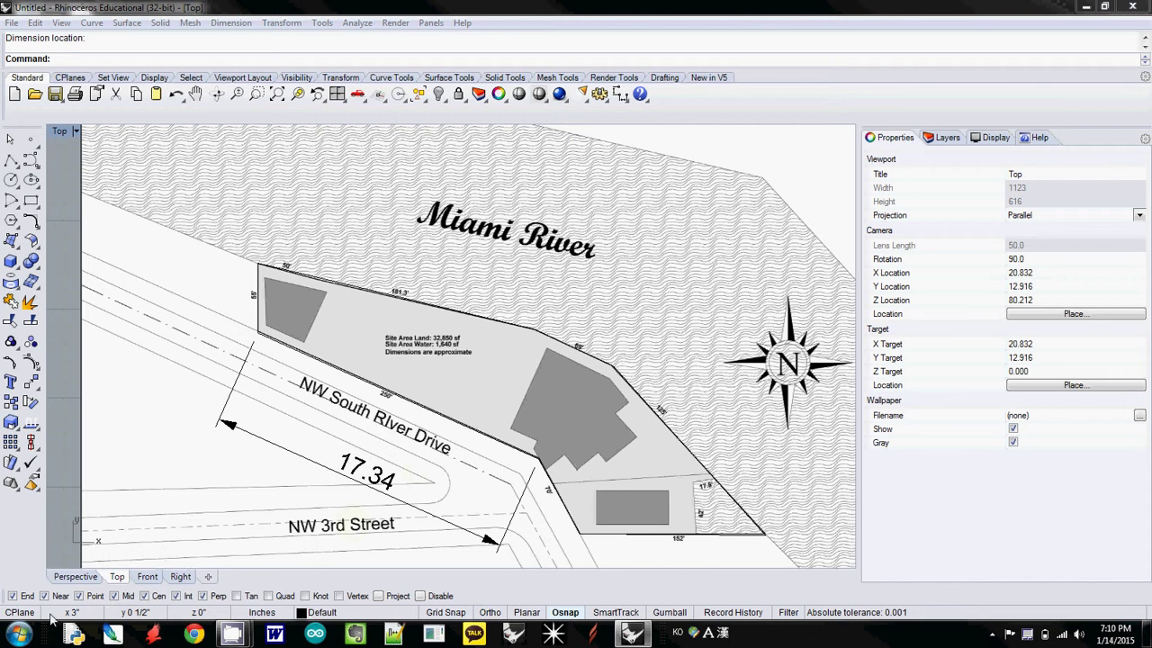
- Launch Calculator and enter 250 × 12
left_click(20, 633)
left_click(83, 493)
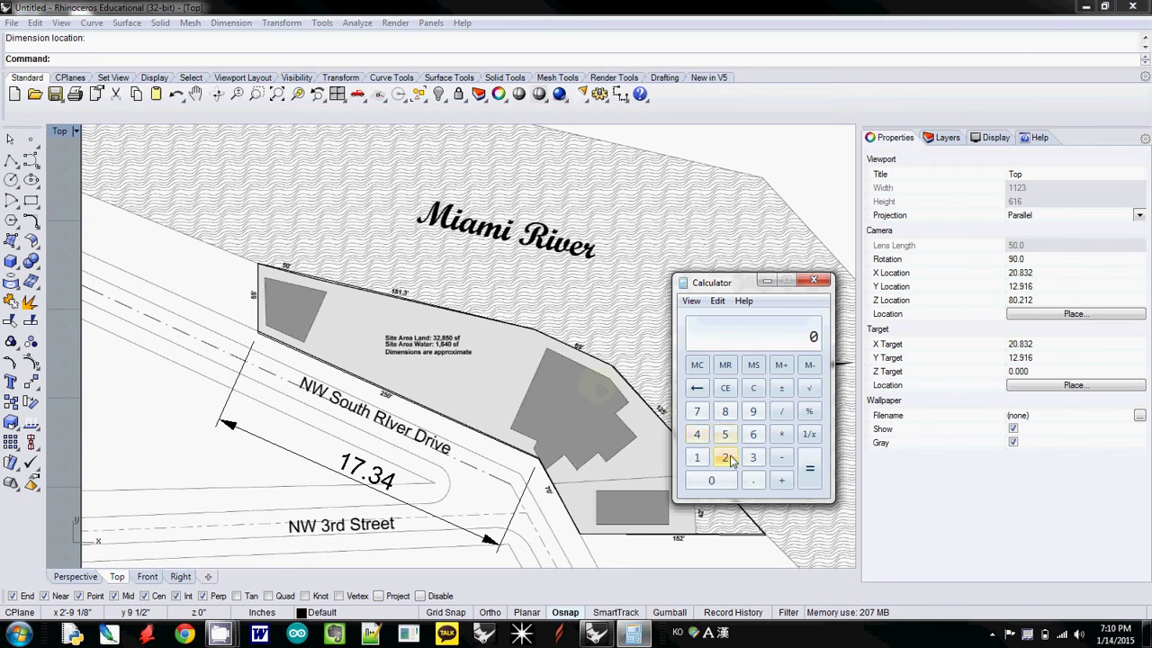
left_click(729, 458)
left_click(725, 435)
left_click(724, 483)
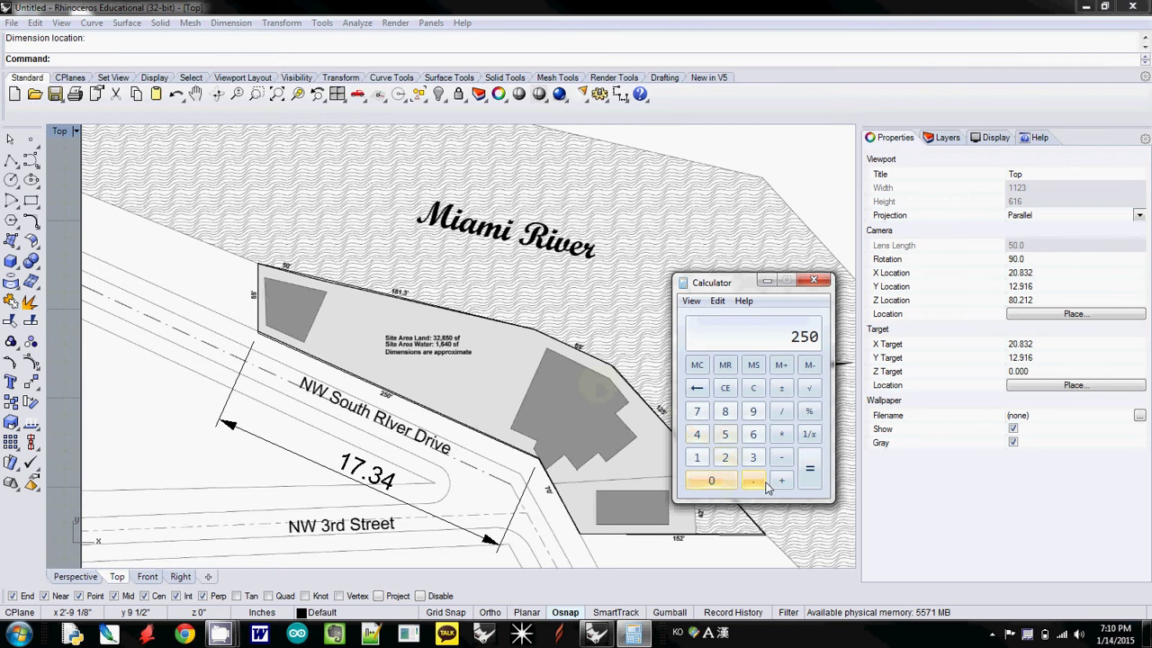
left_click(782, 435)
left_click(782, 435)
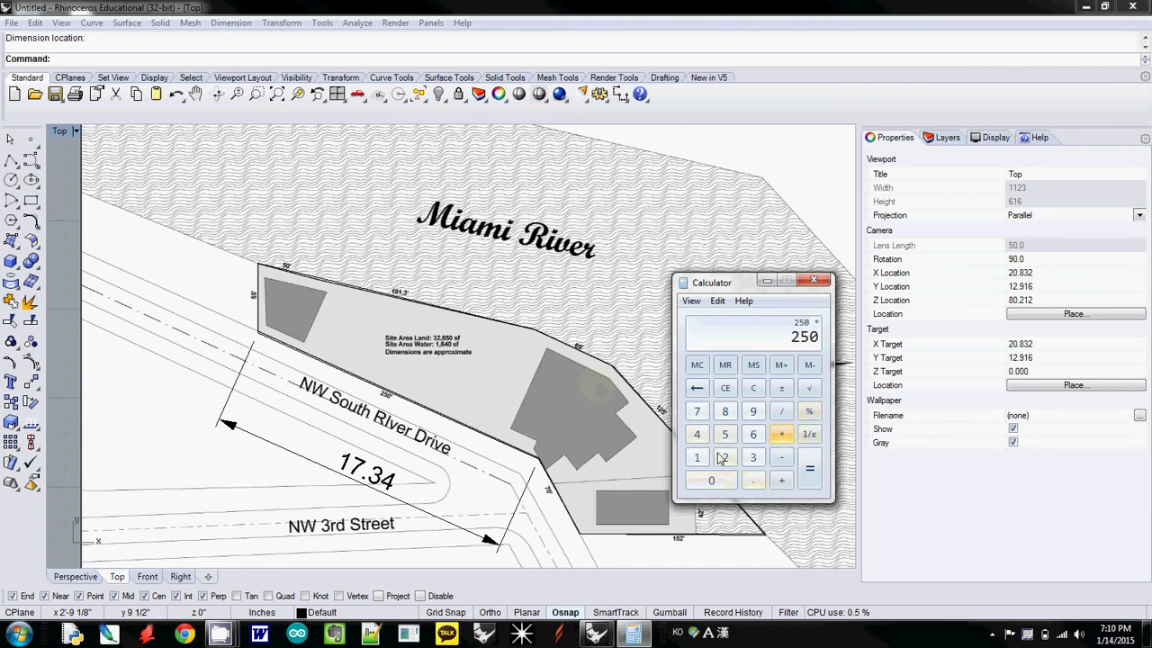
left_click(696, 458)
left_click(725, 458)
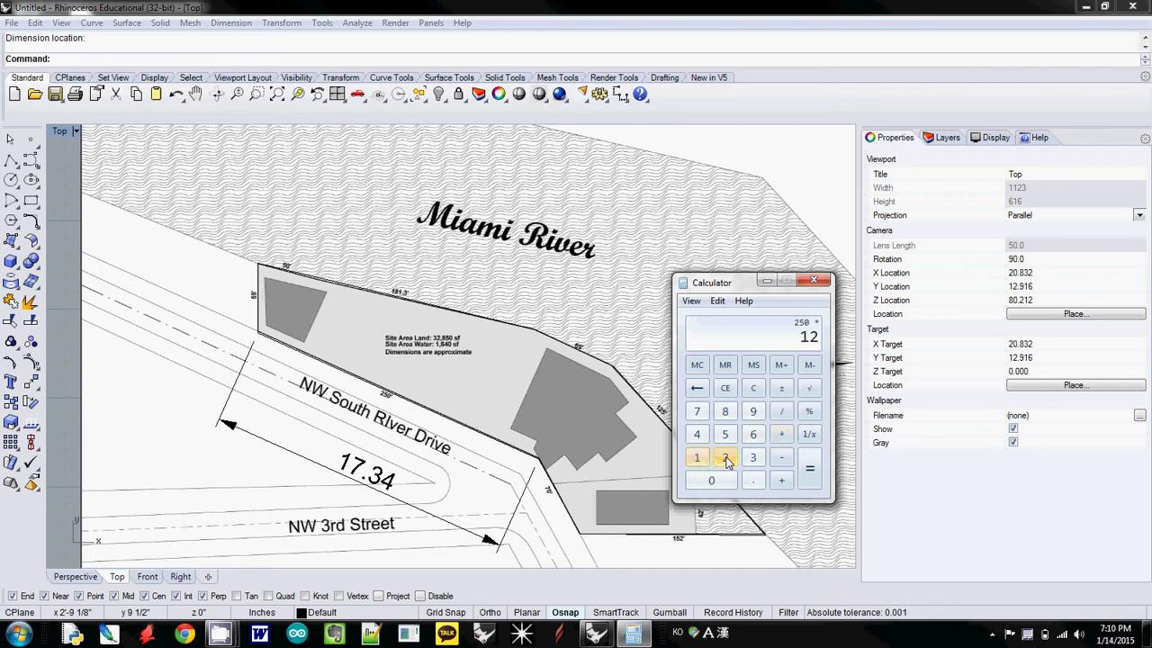
- Divide by 17.34 to get the scale factor 173.0103806228374
left_click(782, 413)
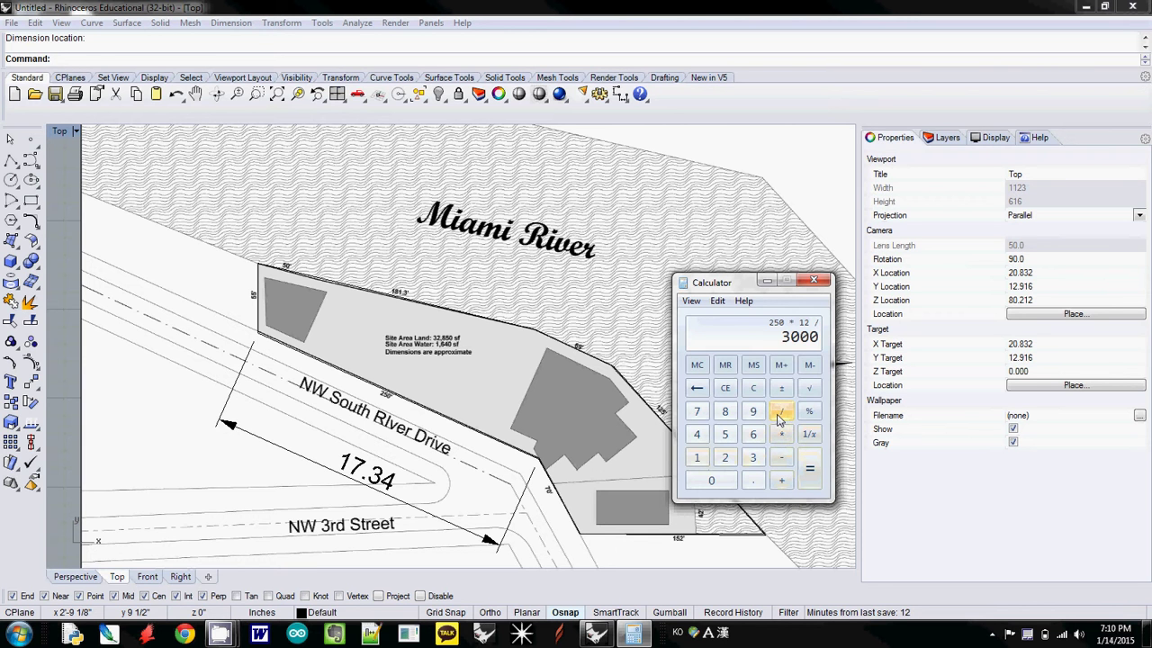
left_click(699, 459)
left_click(697, 411)
left_click(753, 481)
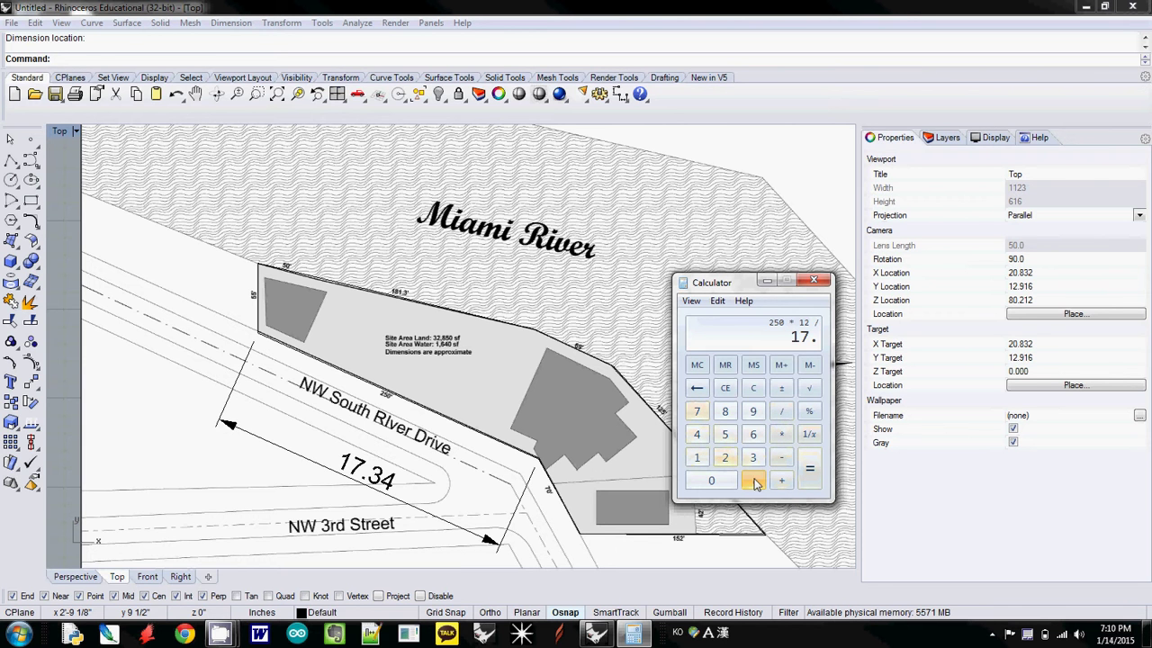
left_click(753, 459)
left_click(696, 433)
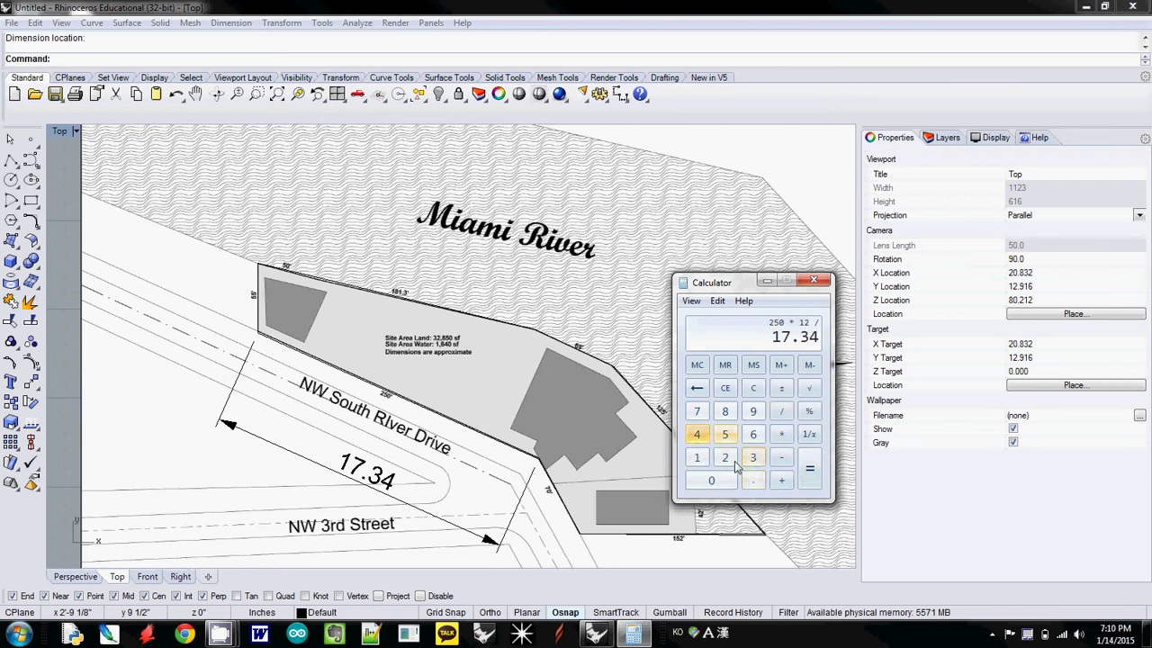
left_click(811, 481)
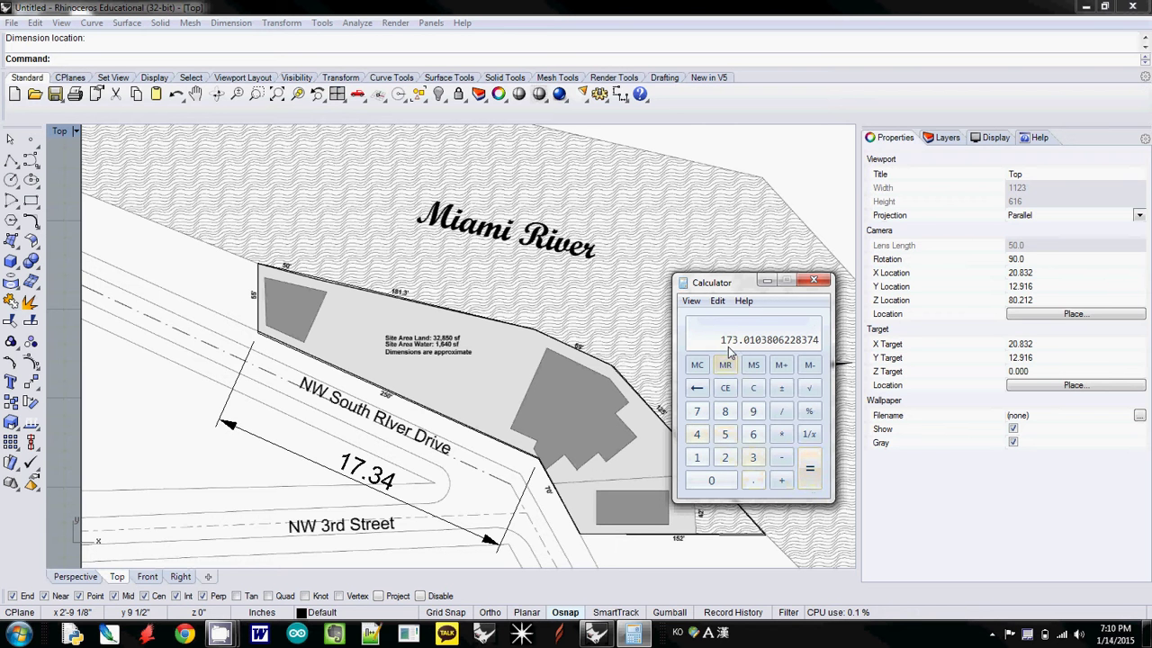
- Window-select the site map image together with its dimension and lot outline
left_click(623, 281)
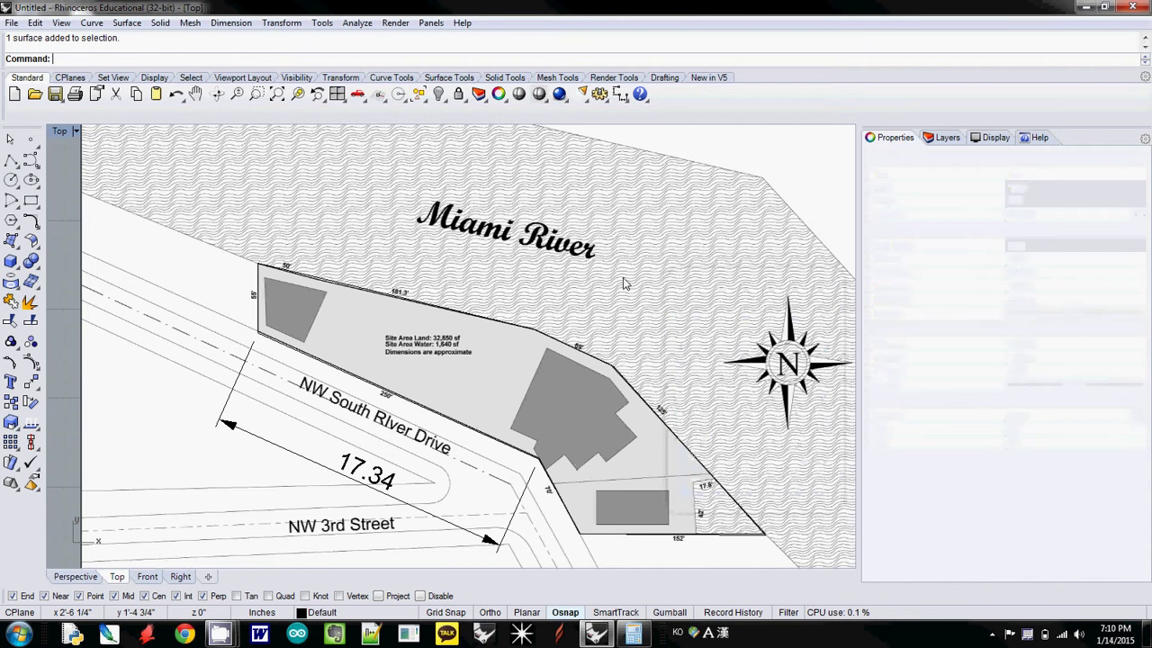
scroll(533, 345, "down", 5)
scroll(533, 344, "down", 4)
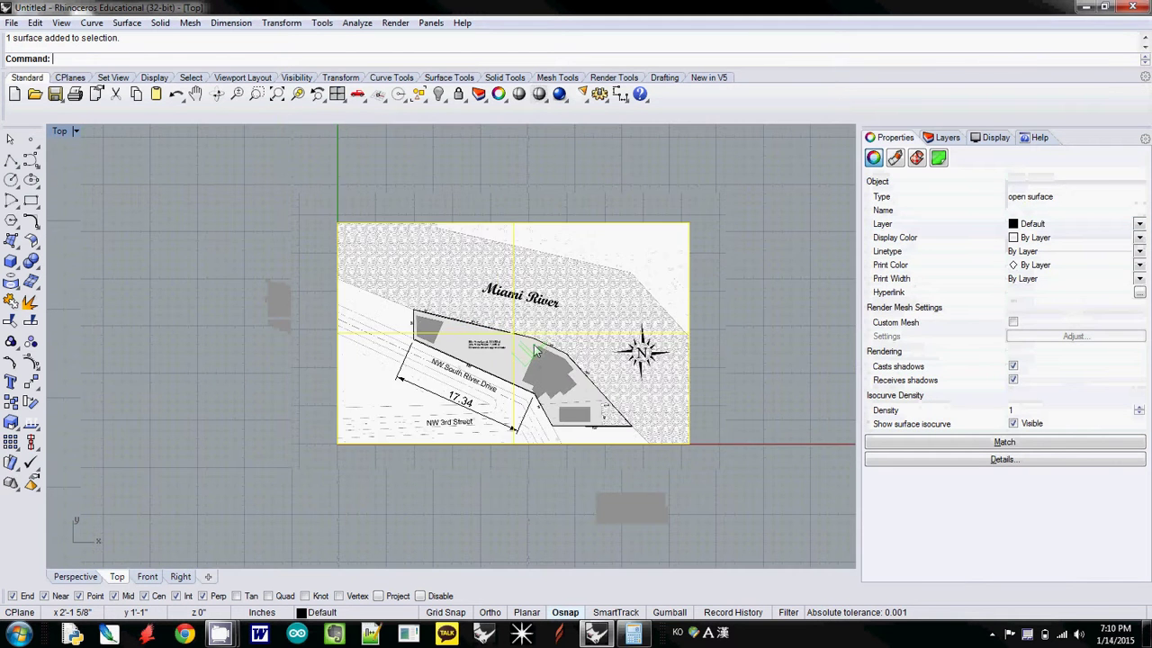
left_click(290, 206)
left_click_drag(274, 186, 734, 488)
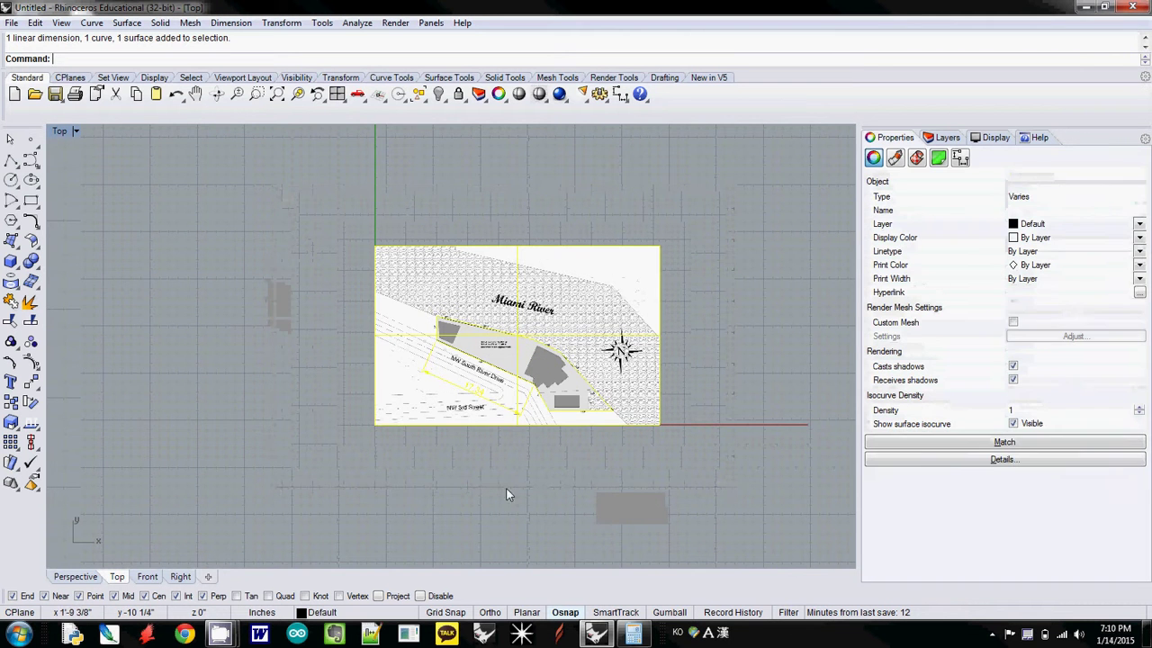
- Scale the selection by 173 about the image's bottom-left corner
type("Scl")
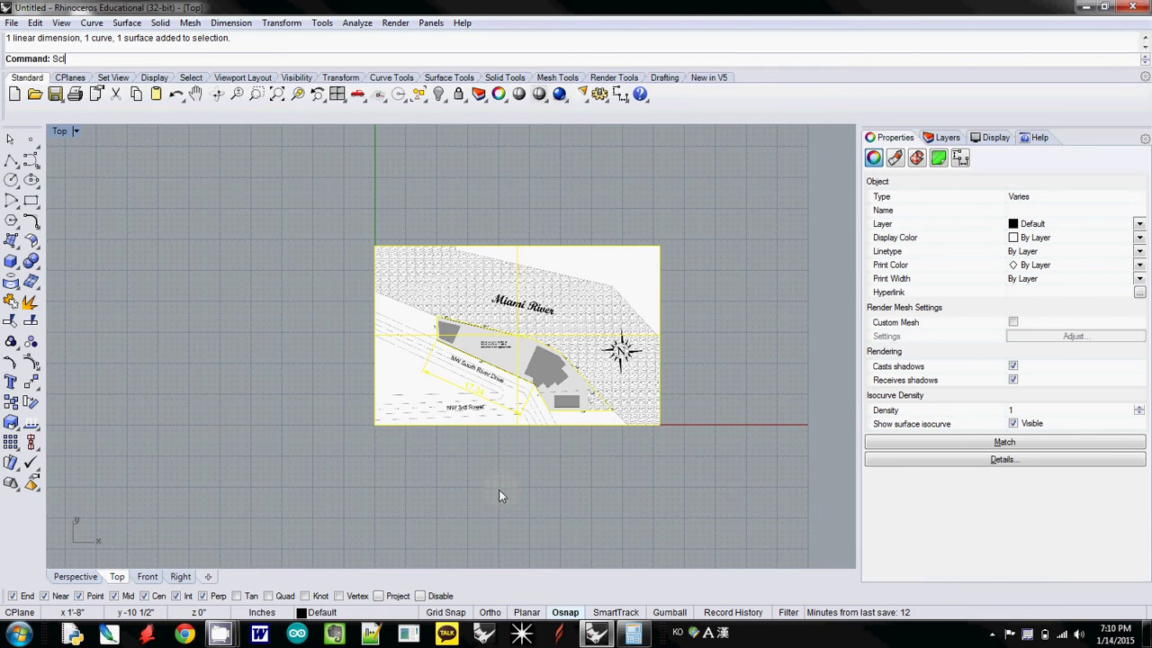
key("BackSpace")
key("BackSpace")
type("s")
key("BackSpace")
type("c")
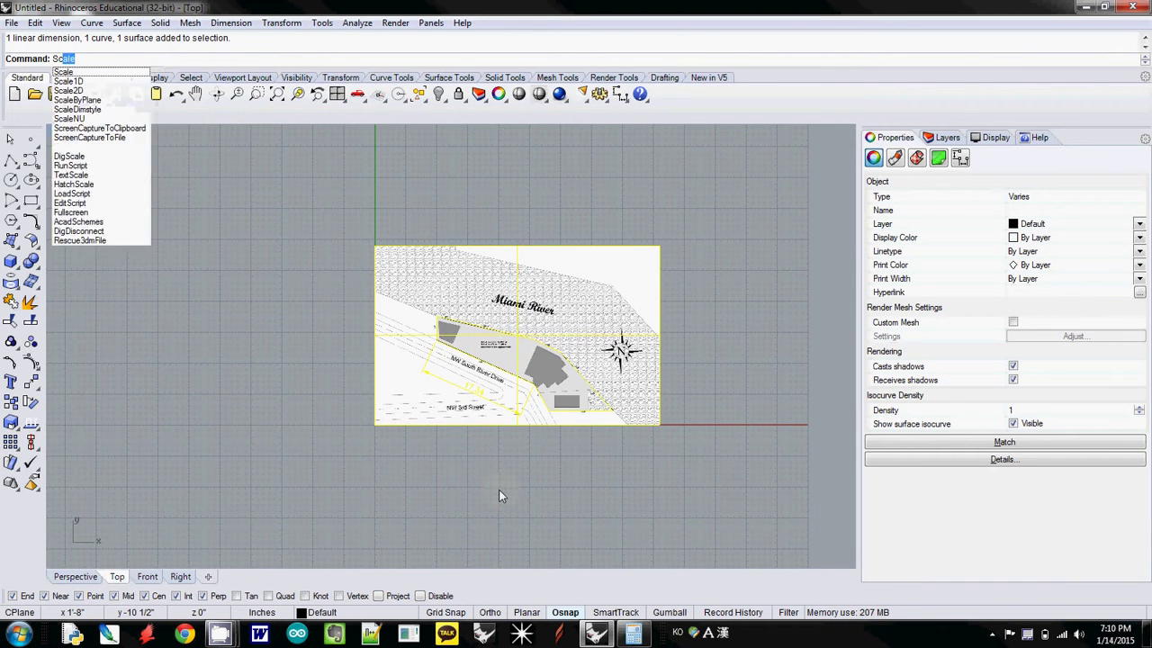
type("ale")
key("Return")
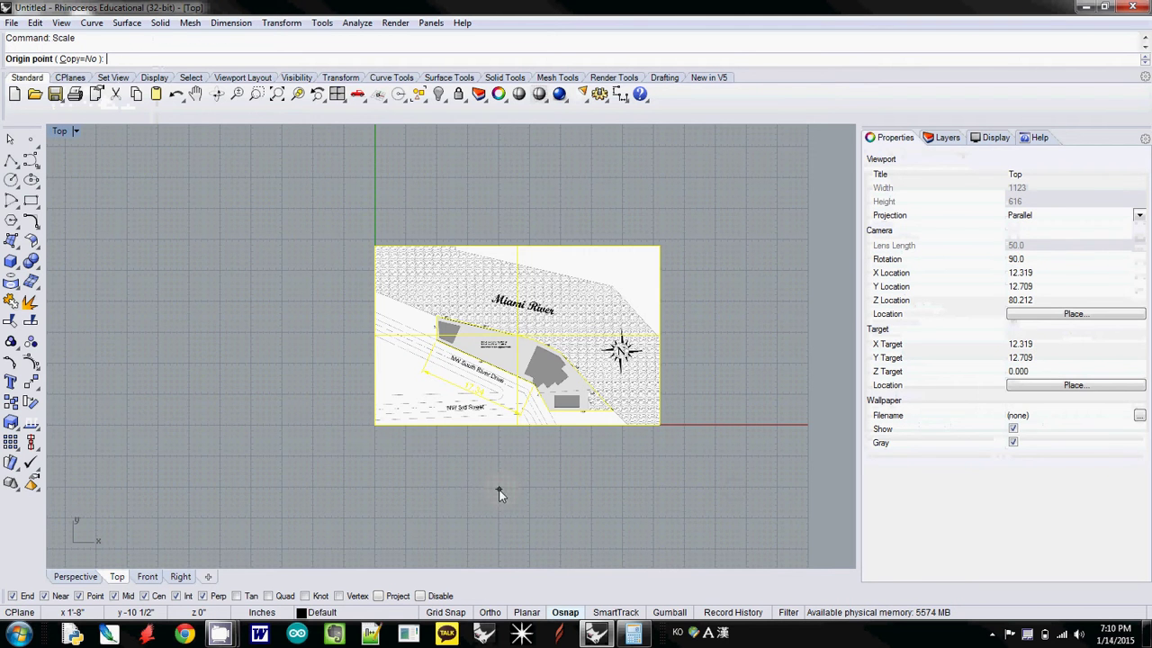
left_click(369, 428)
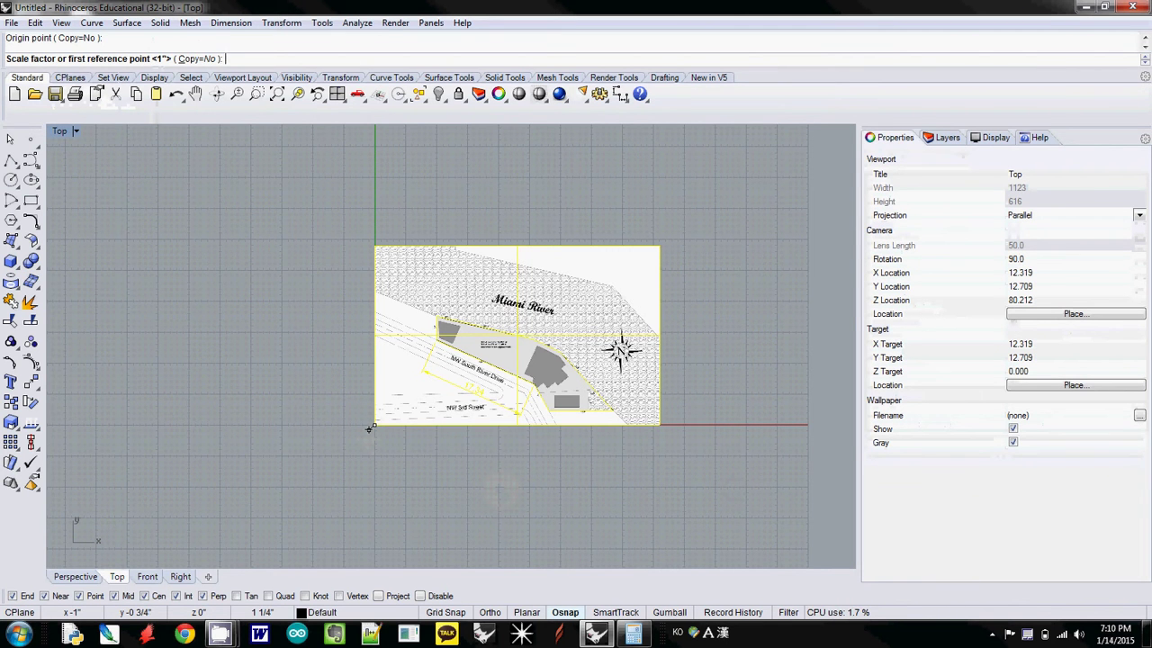
type("173")
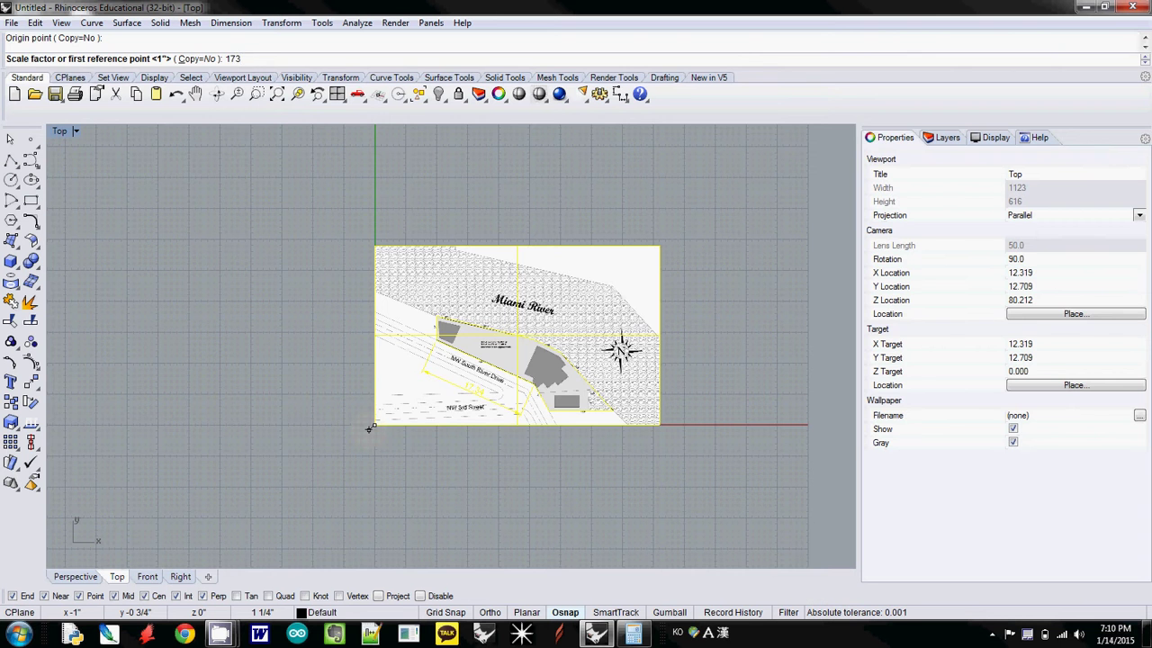
key("Return")
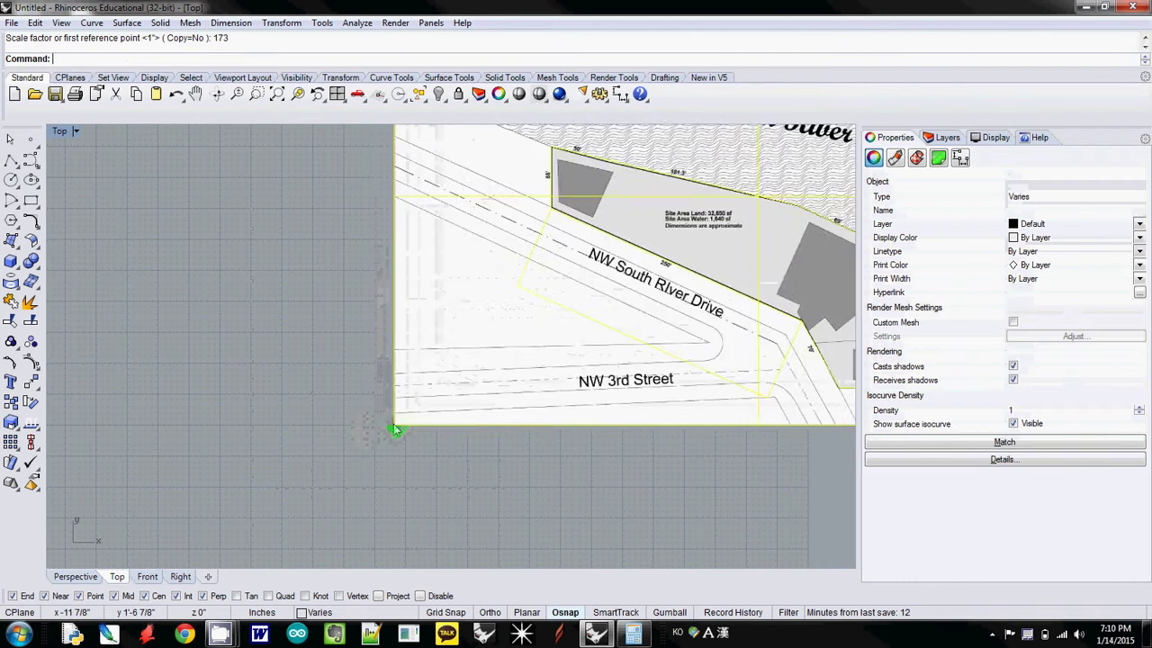
scroll(395, 430, "down", 3)
right_click_drag(511, 374, 432, 400)
scroll(428, 409, "up", 3)
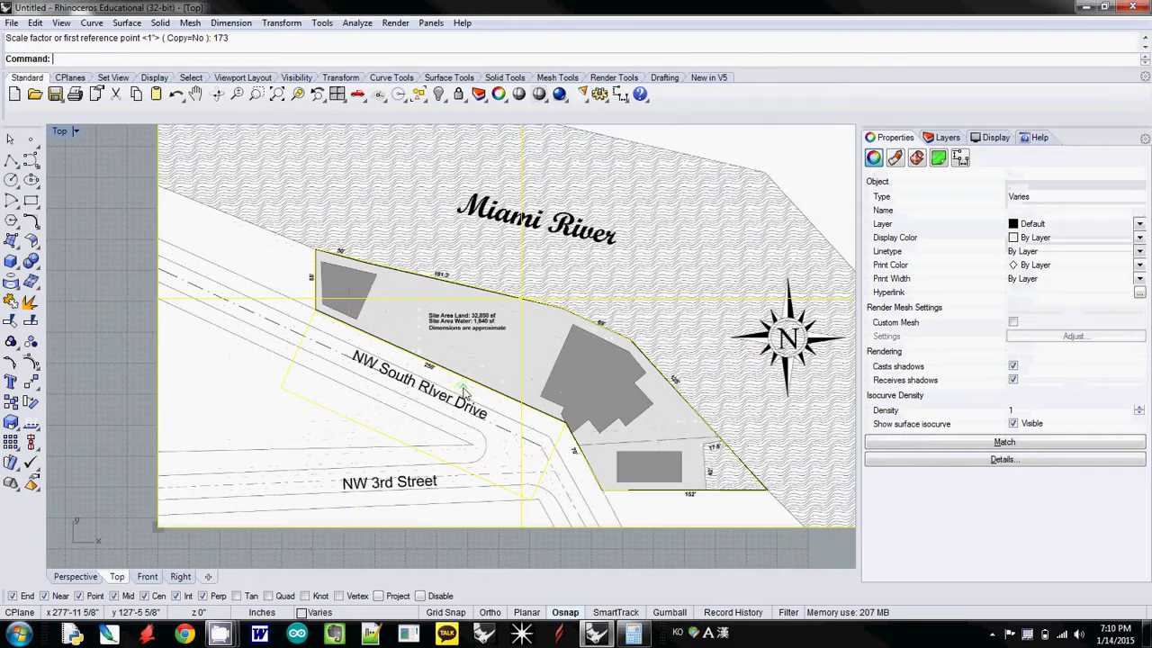
scroll(461, 391, "down", 1)
left_click(143, 437)
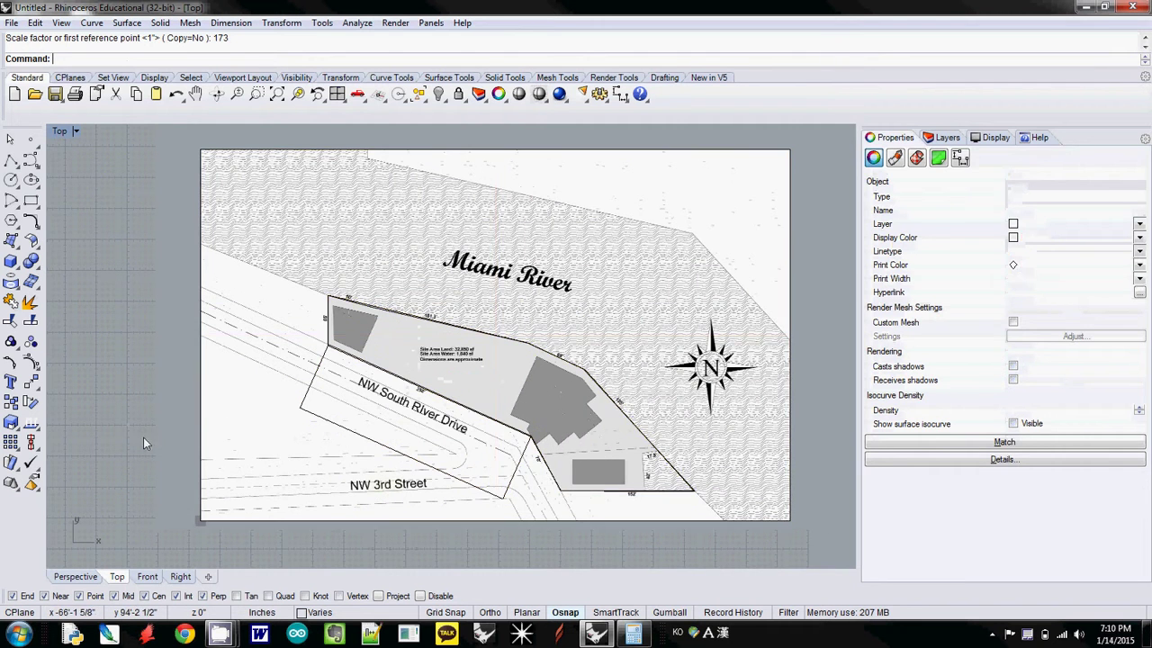
scroll(401, 444, "up", 6)
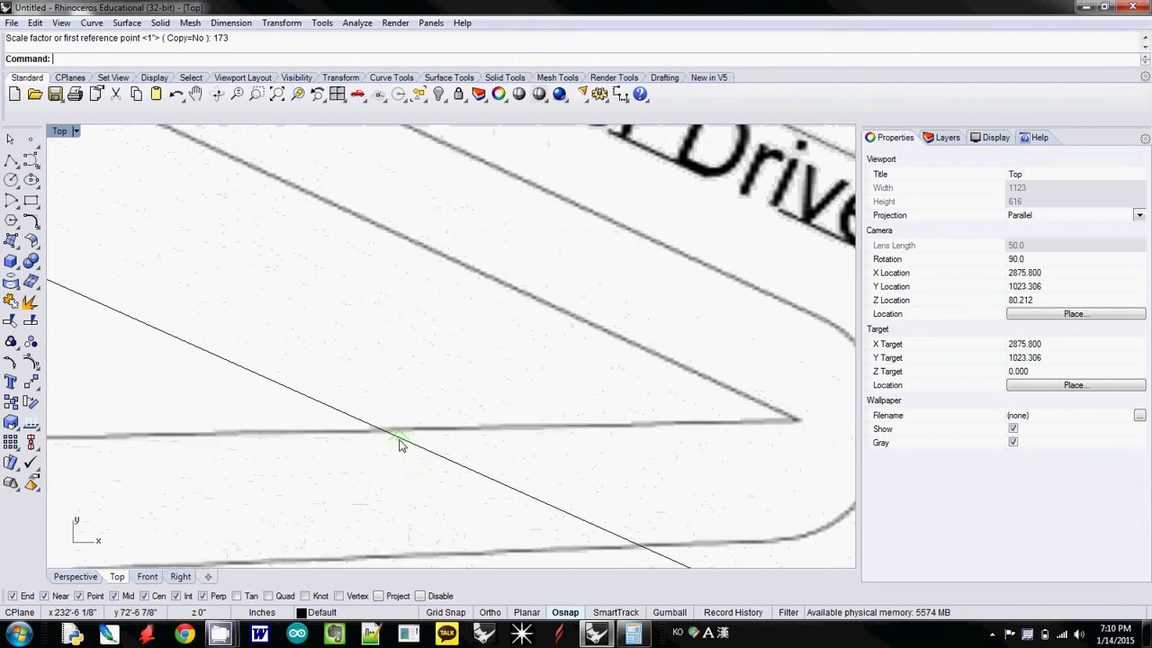
scroll(369, 428, "up", 5)
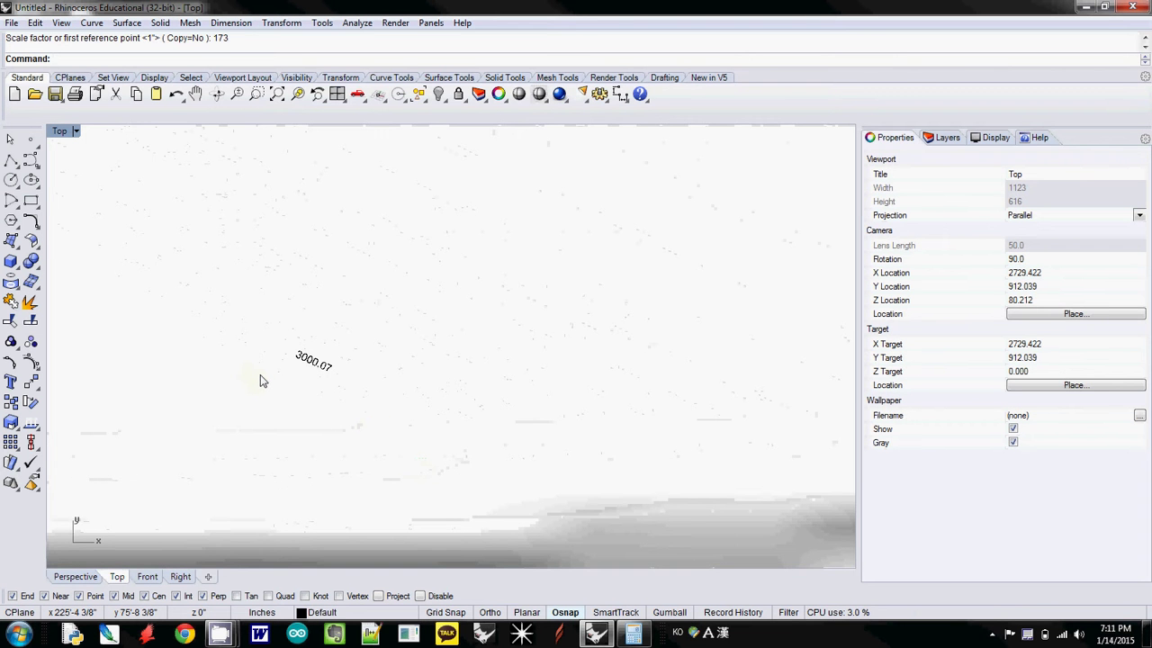
scroll(260, 381, "down", 8)
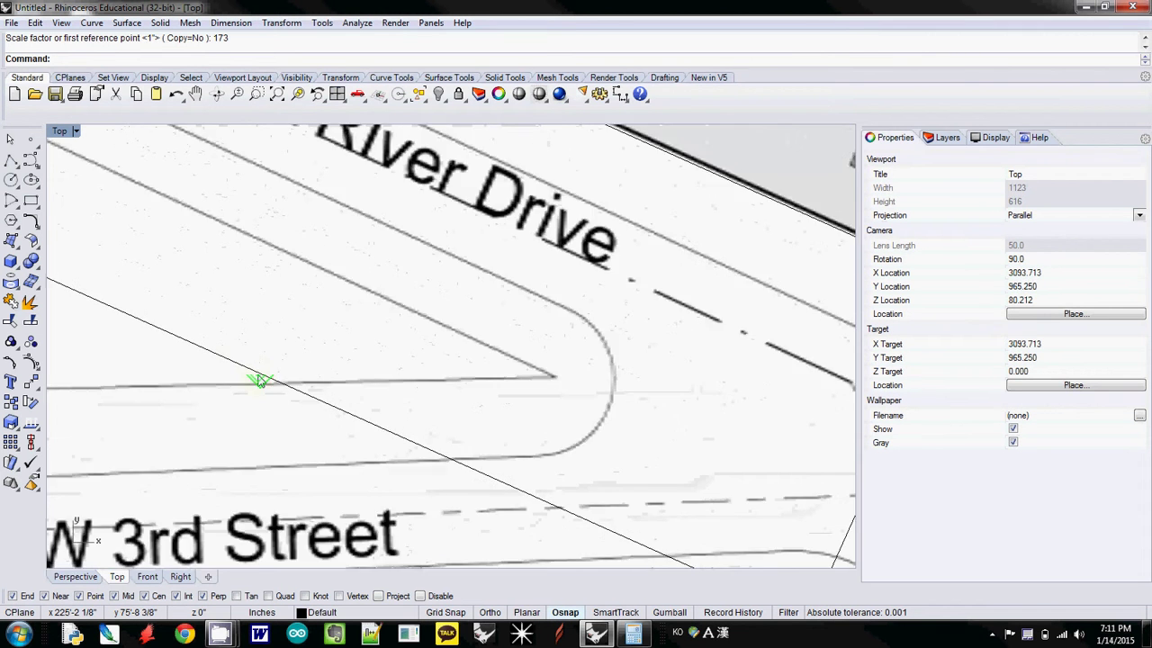
scroll(260, 381, "down", 5)
scroll(386, 381, "up", 1)
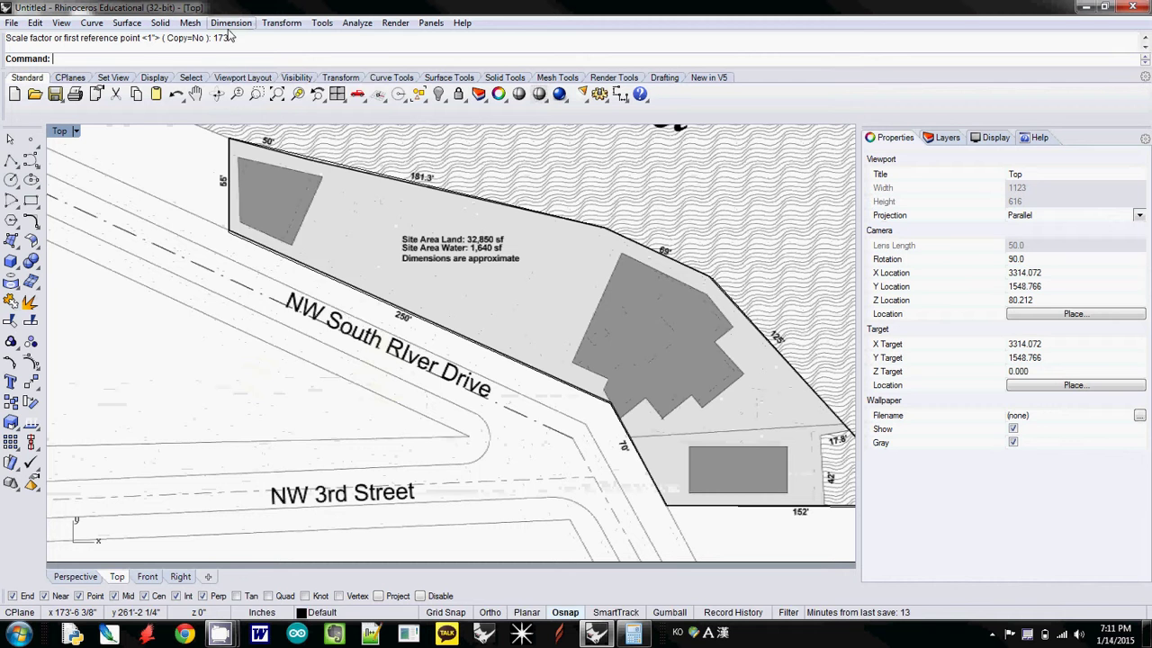
- Open the dimension style settings, then close the Document Properties window
left_click(231, 22)
left_click(285, 357)
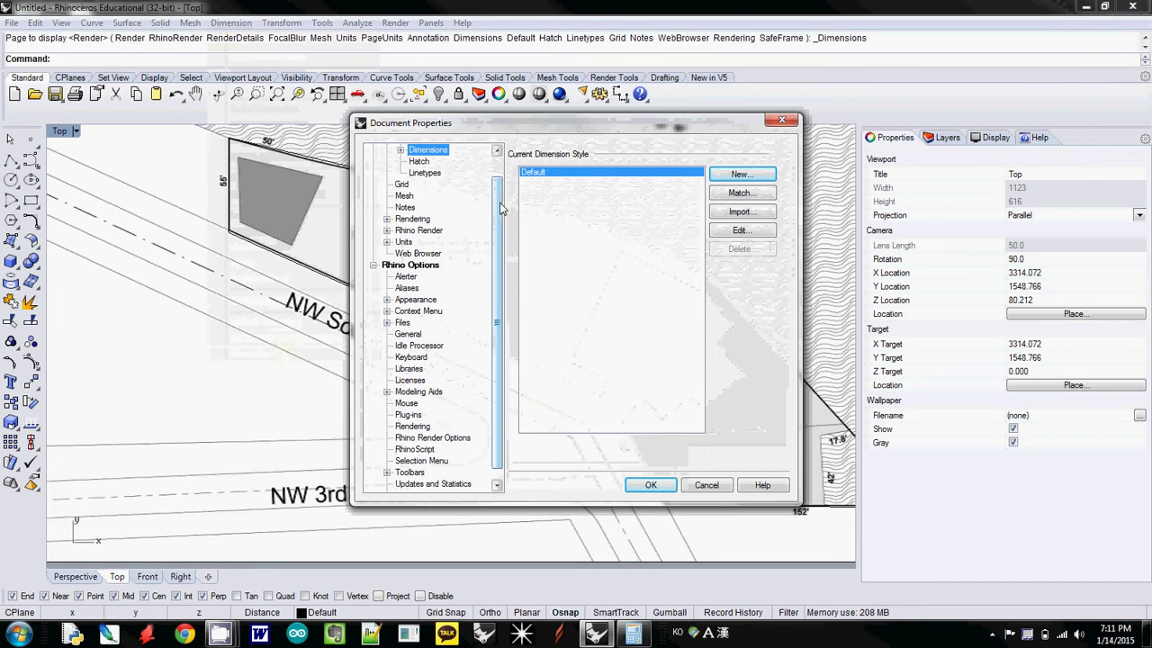
scroll(504, 206, "up", 1)
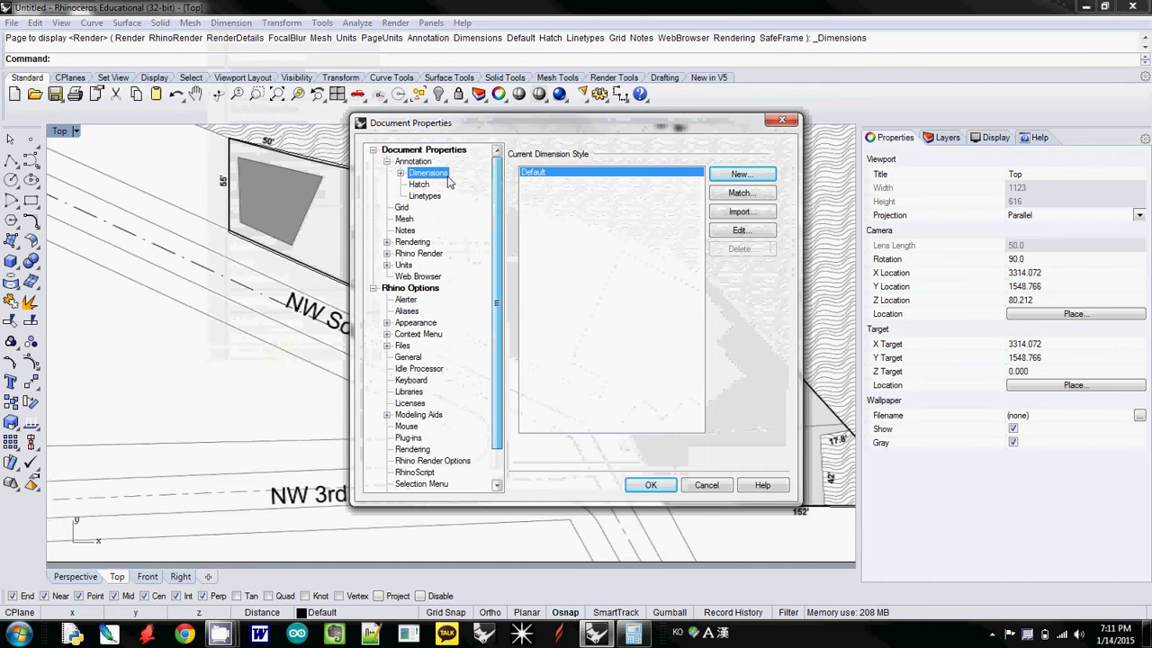
left_click(781, 118)
- Set the Default dimension style to Feet & Inches with text height 24
left_click(233, 23)
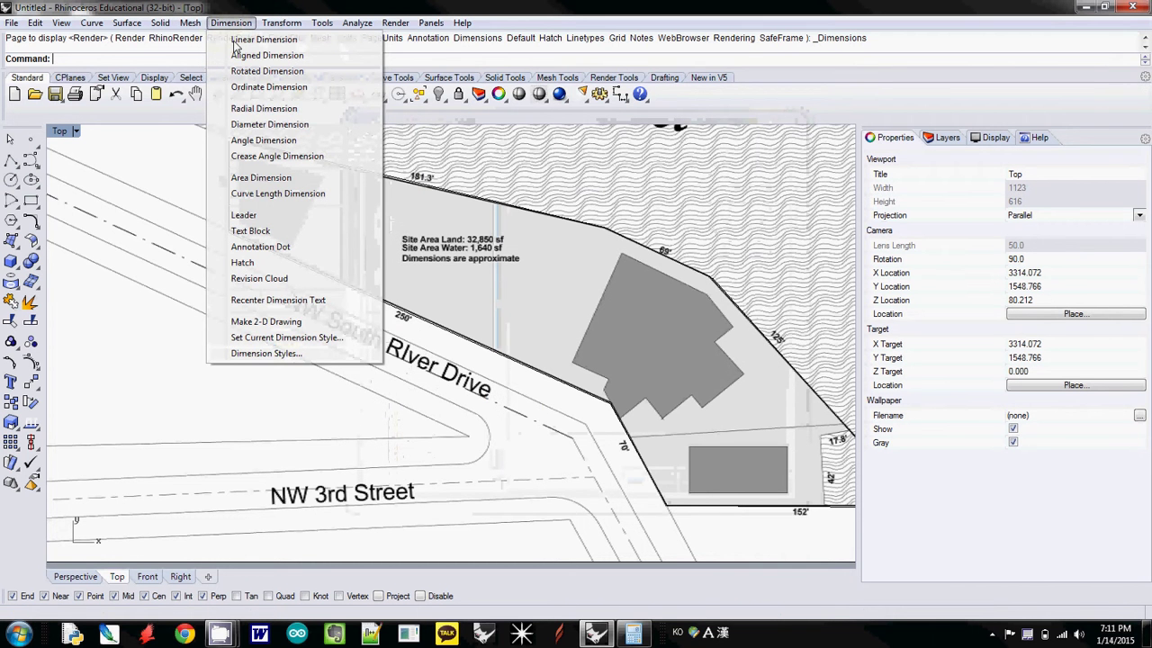
left_click(266, 352)
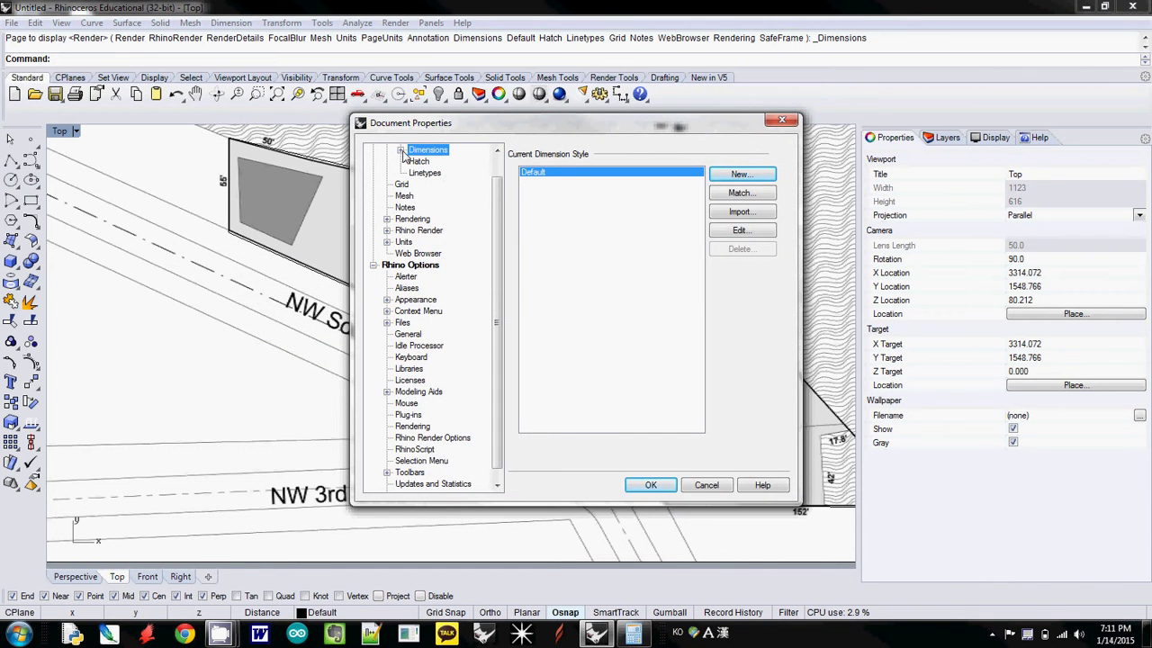
left_click(401, 151)
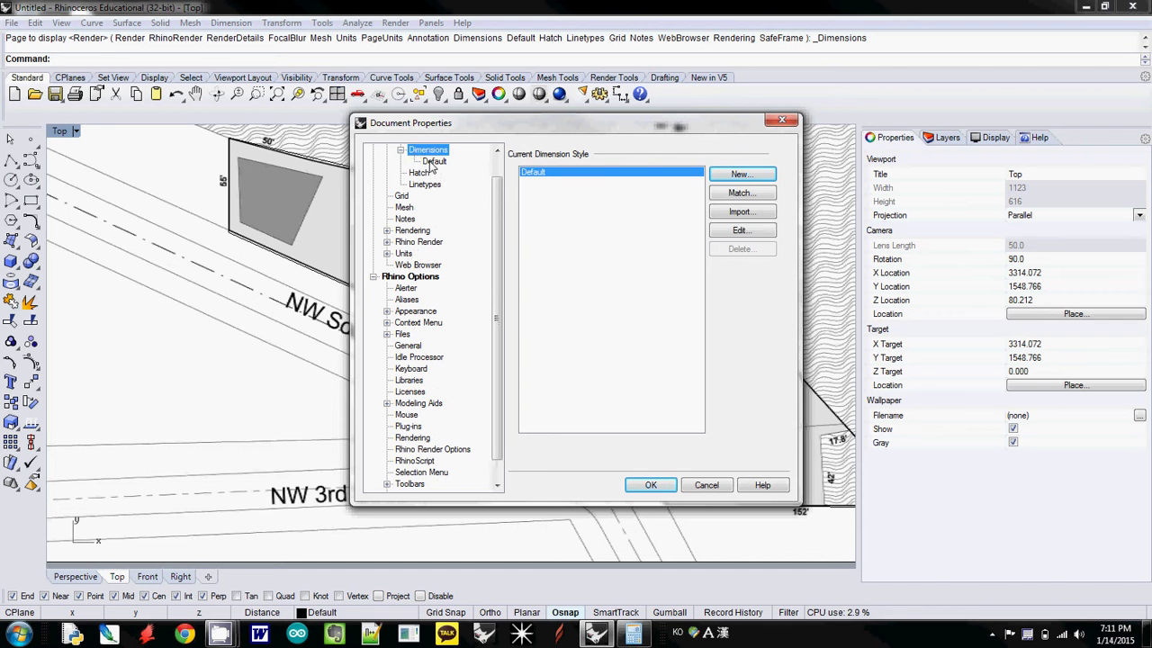
left_click(434, 162)
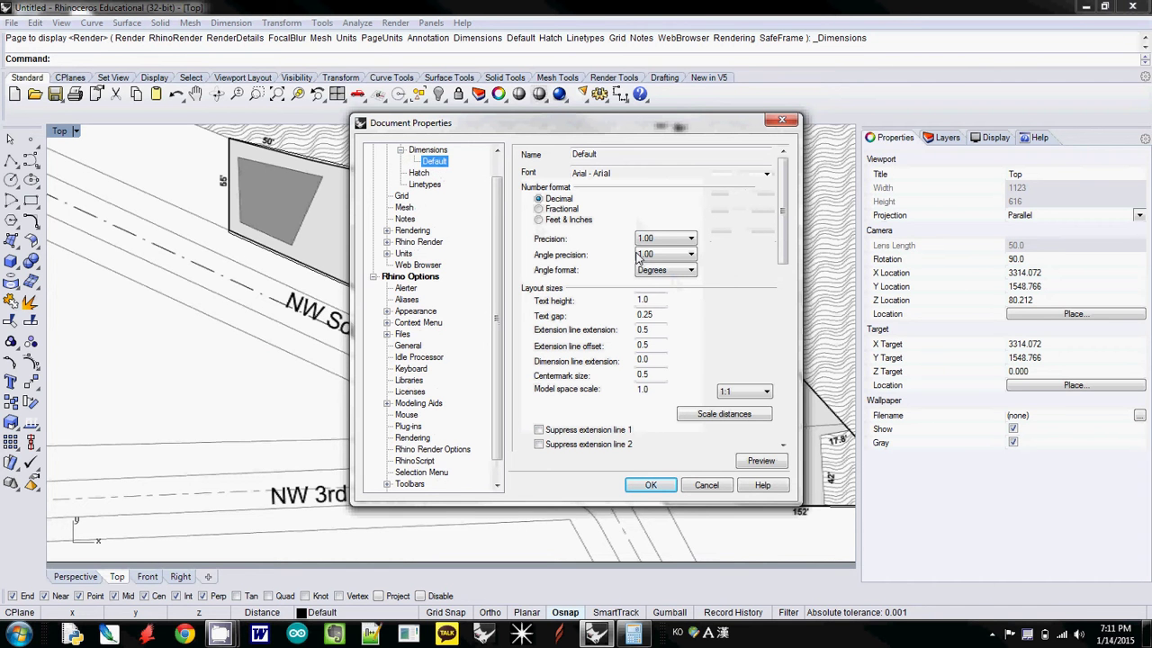
left_click(539, 220)
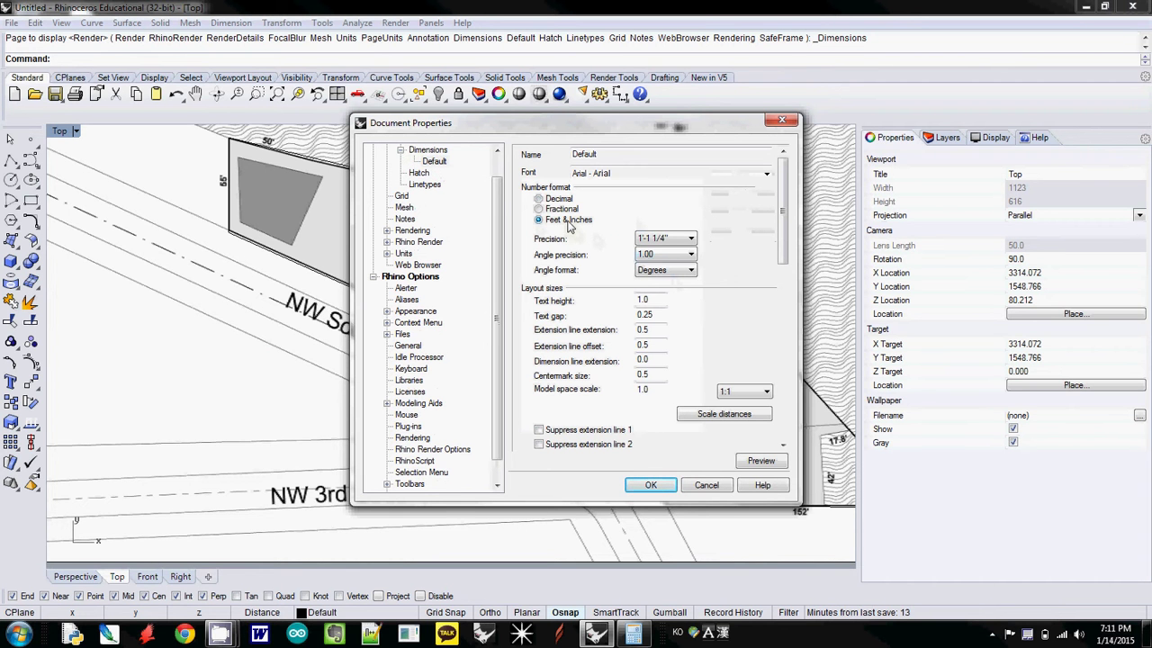
double_click(654, 302)
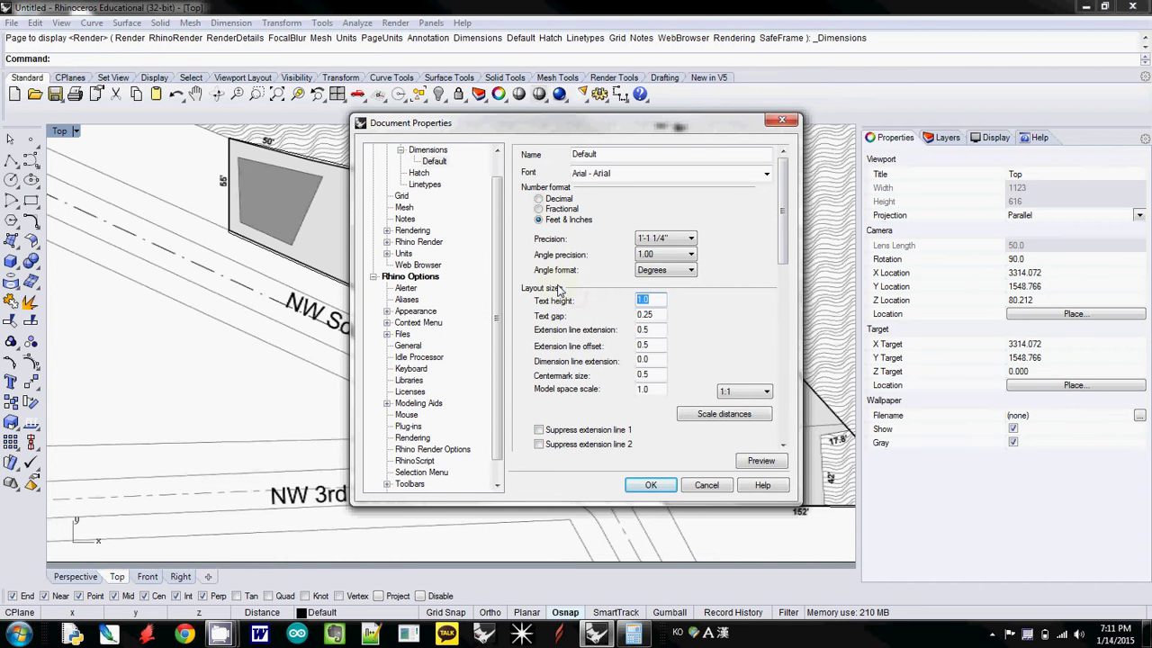
type("24")
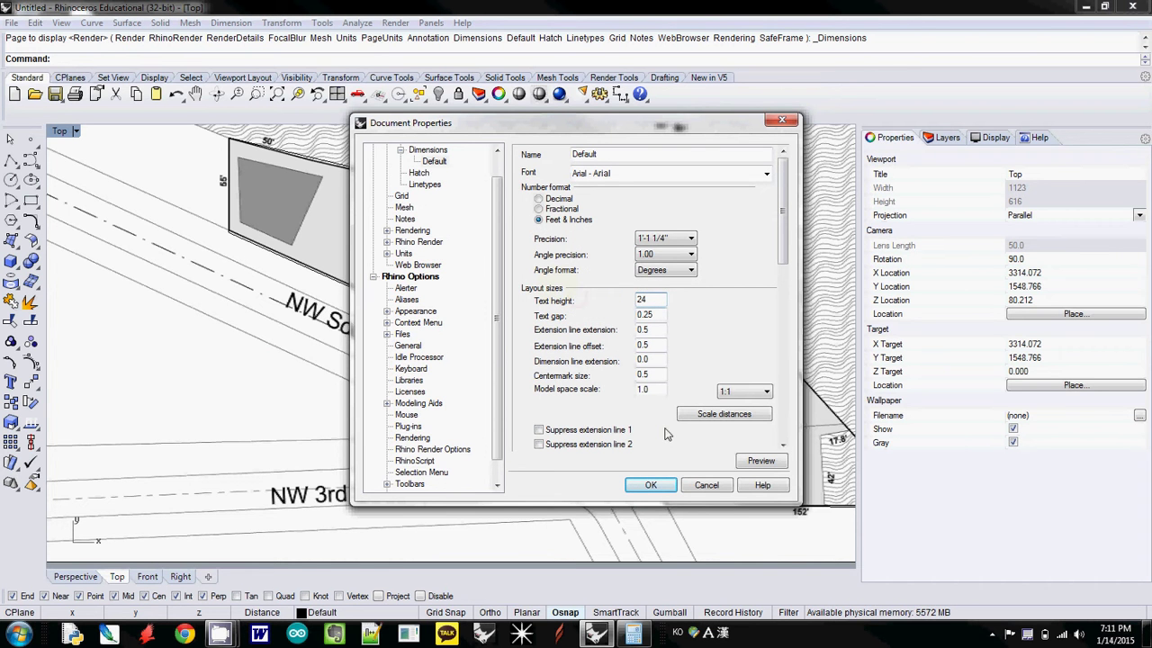
left_click(646, 485)
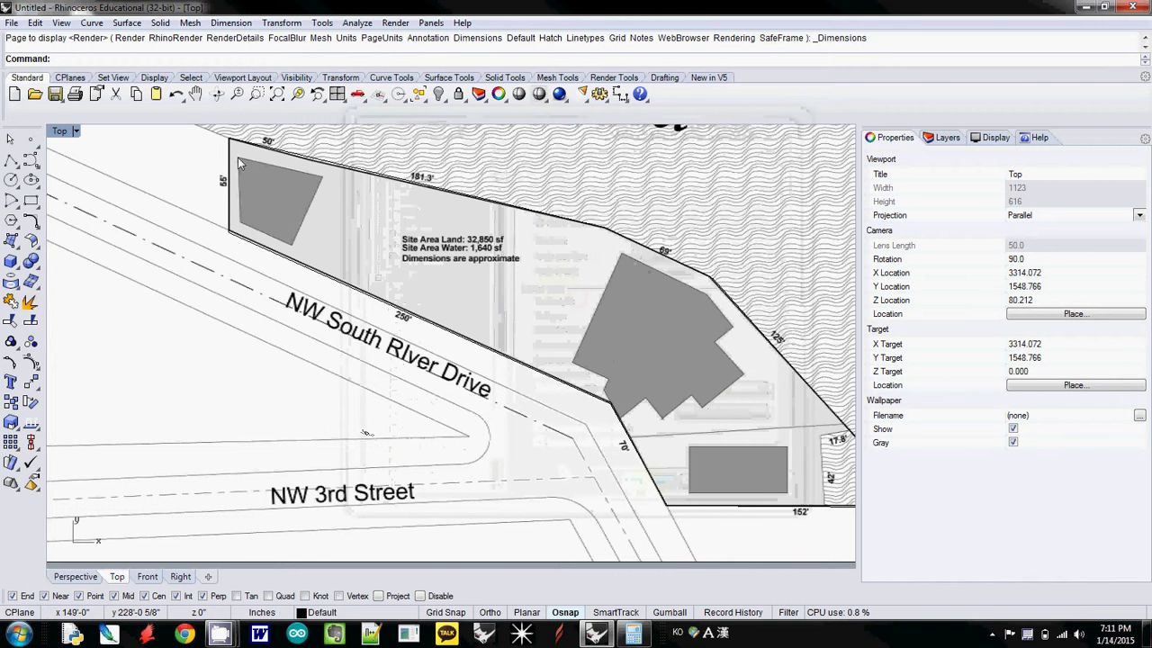
- Add an aligned dimension from the lot's left corner to its far corner, reading 250'-0"
left_click(229, 24)
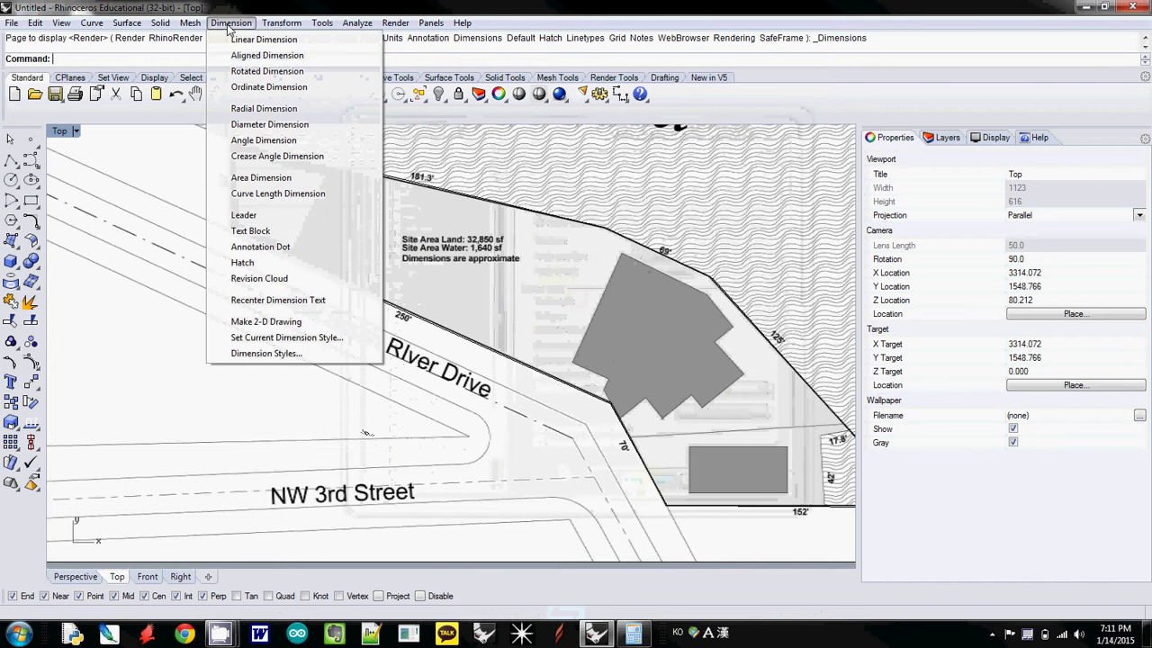
left_click(263, 54)
left_click(229, 232)
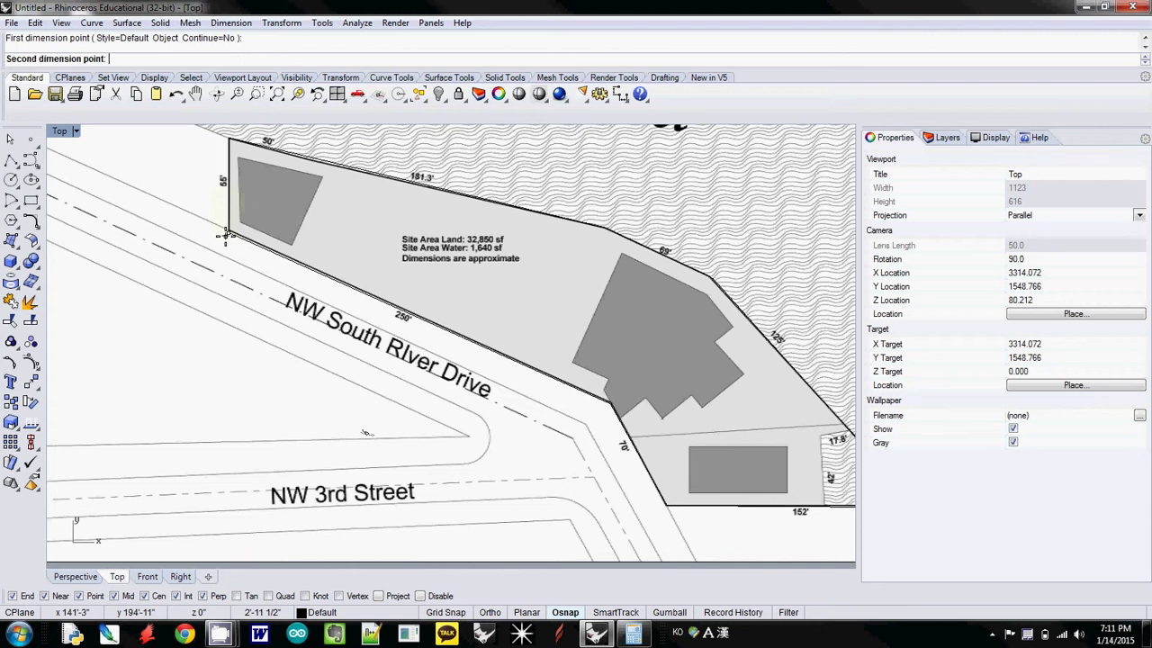
left_click(612, 403)
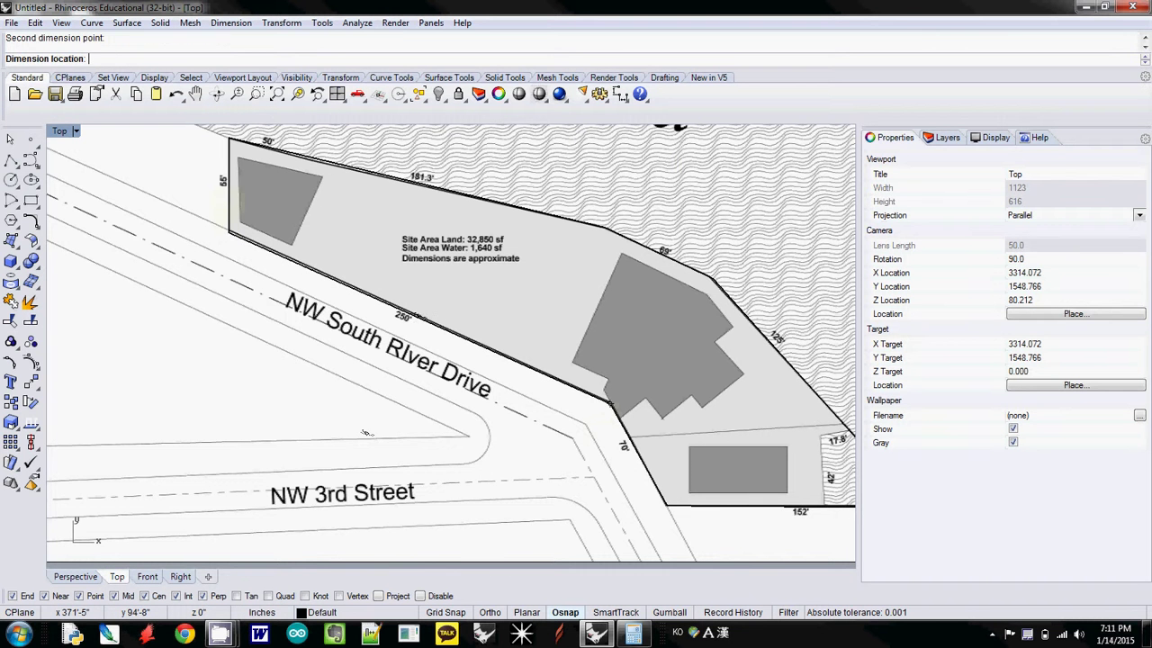
left_click(369, 430)
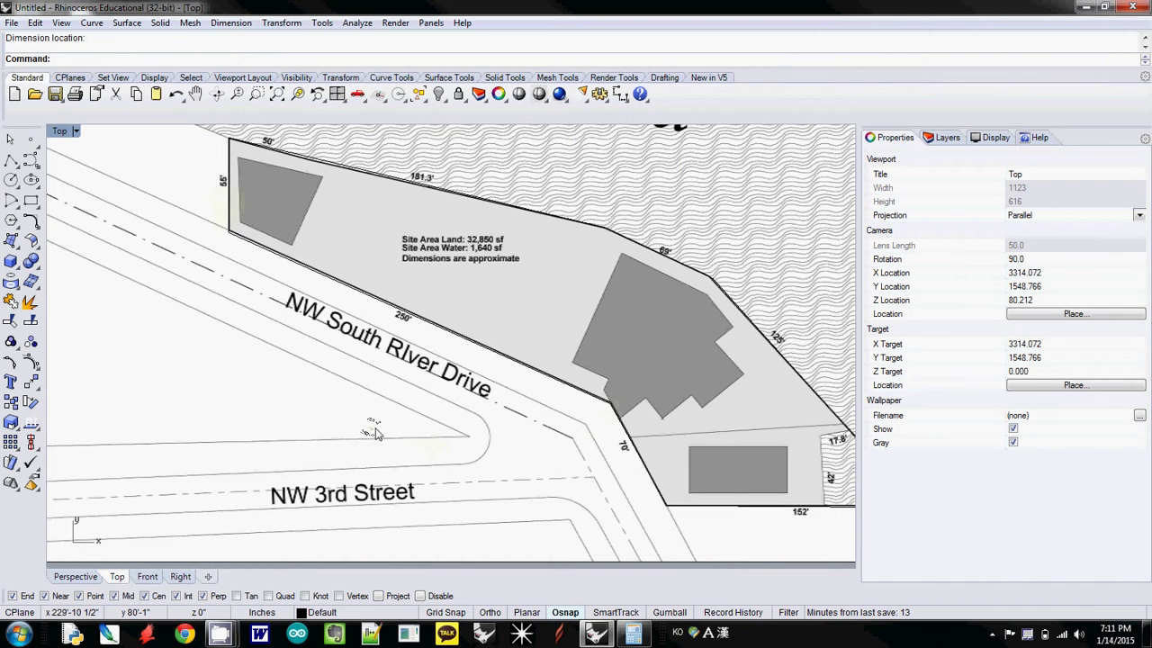
scroll(369, 431, "up", 5)
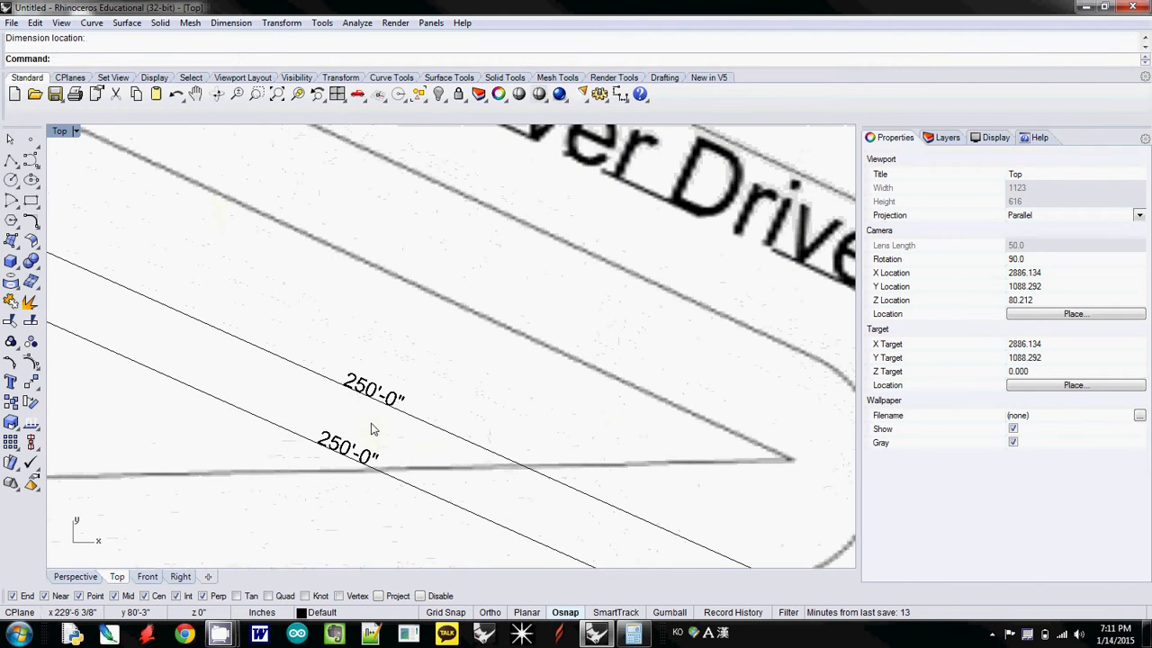
scroll(369, 430, "down", 10)
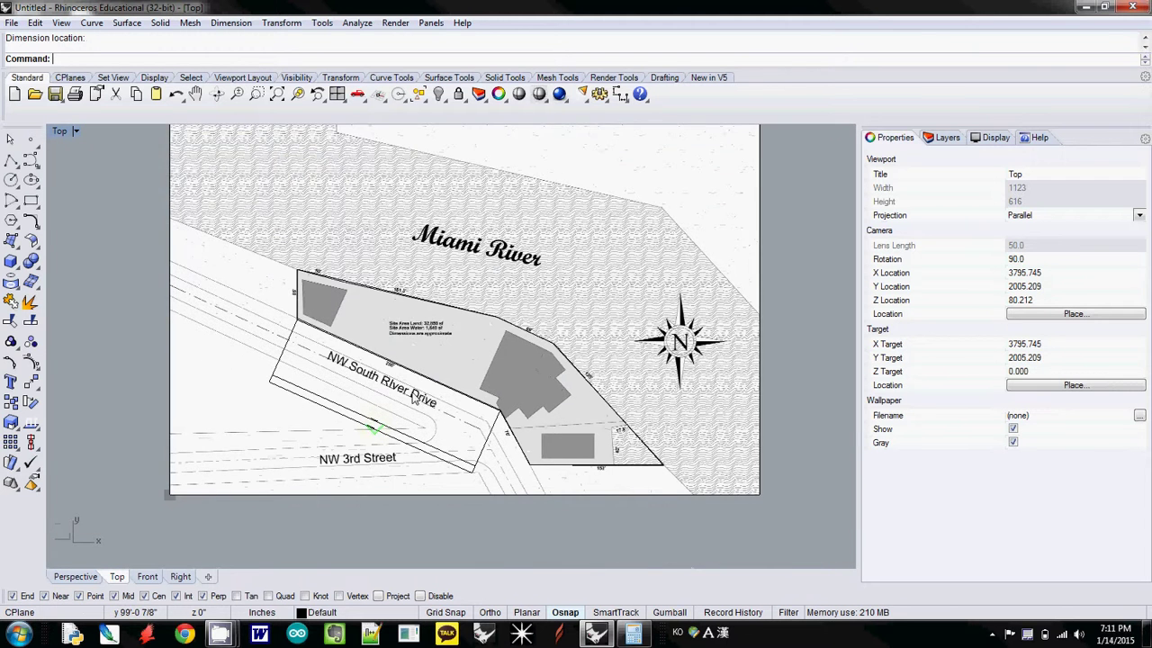
right_click_drag(412, 400, 399, 402)
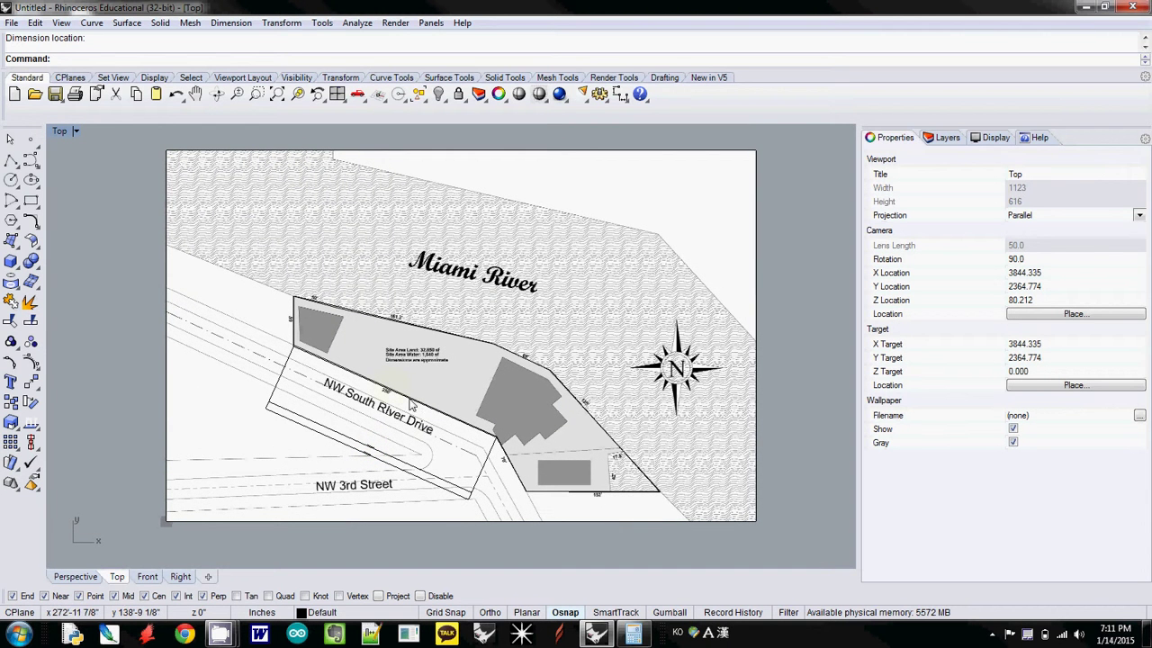